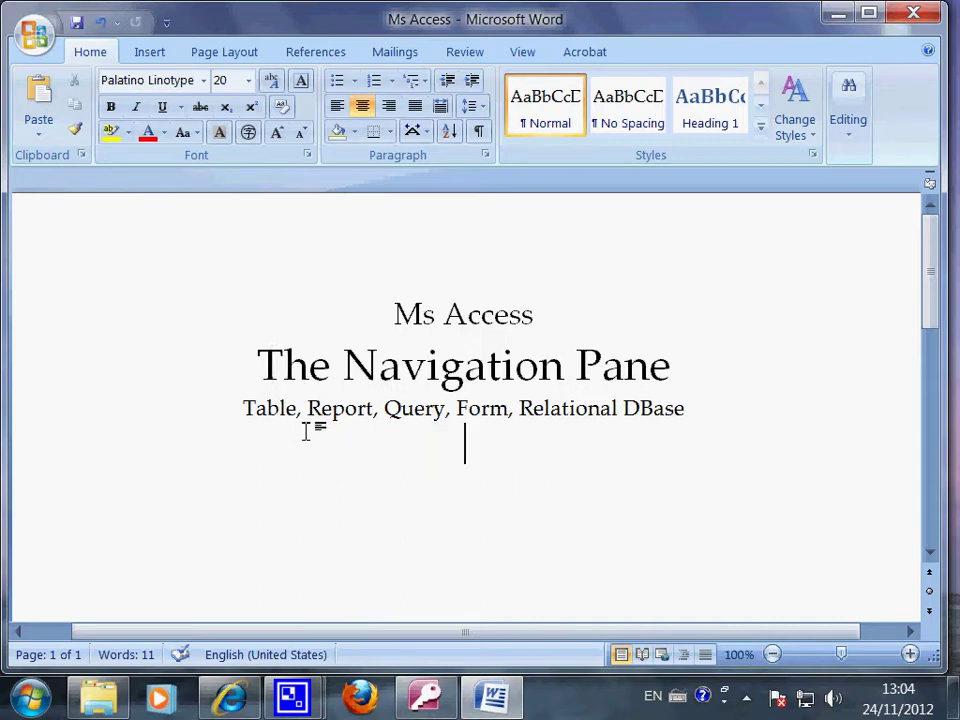
# Switch to the dream class database in Microsoft Access and examine the Navigation Pane's category and group filter options and object list
pyautogui.moveTo(437, 708)
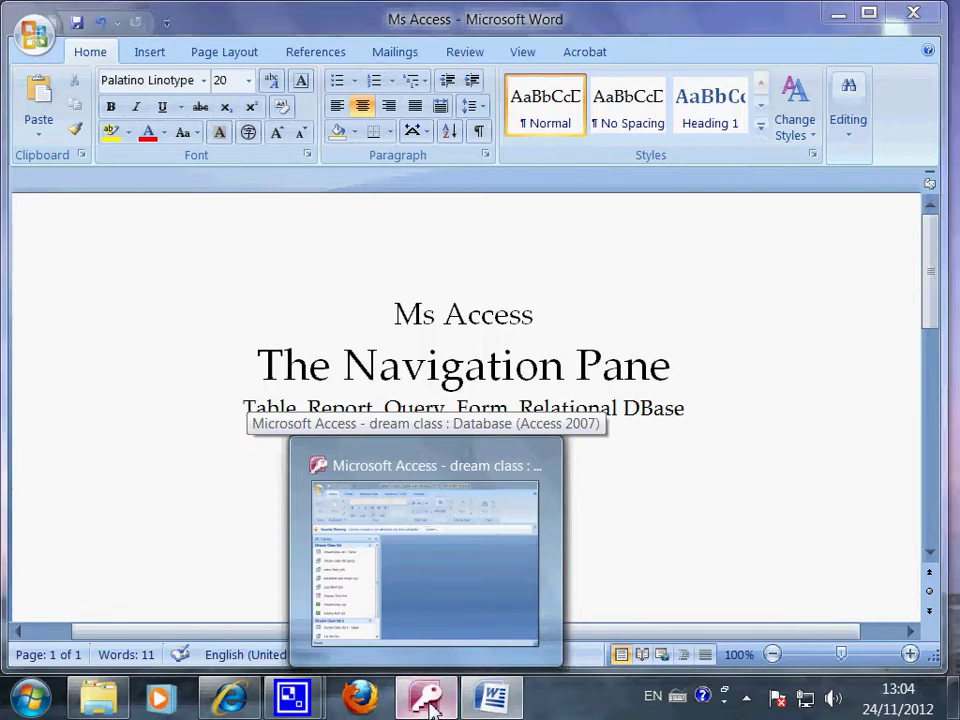
pyautogui.click(430, 708)
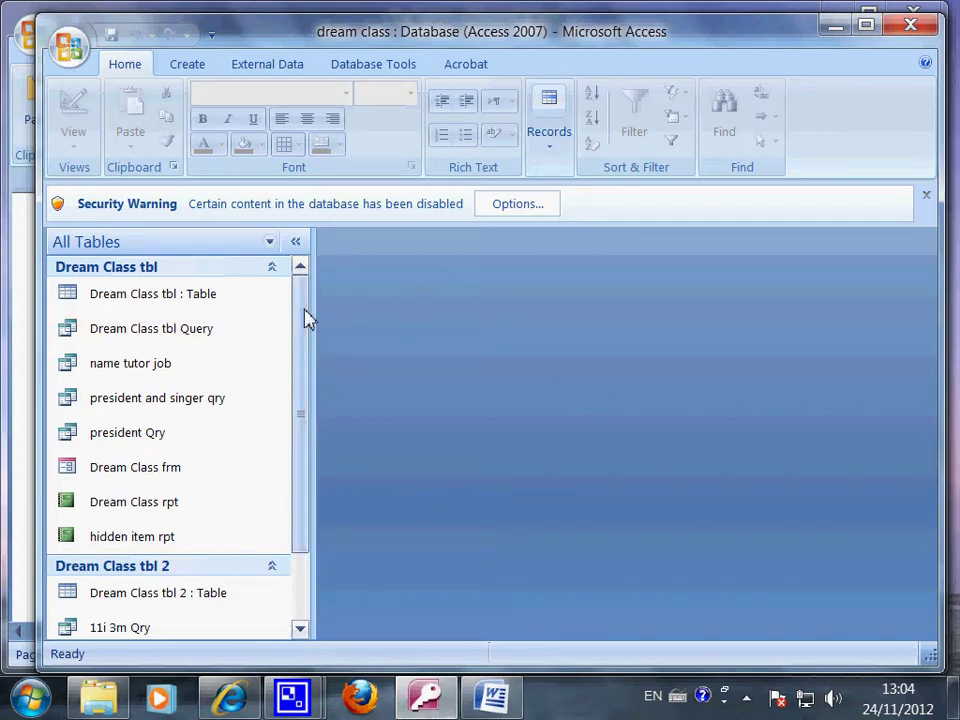
pyautogui.click(270, 243)
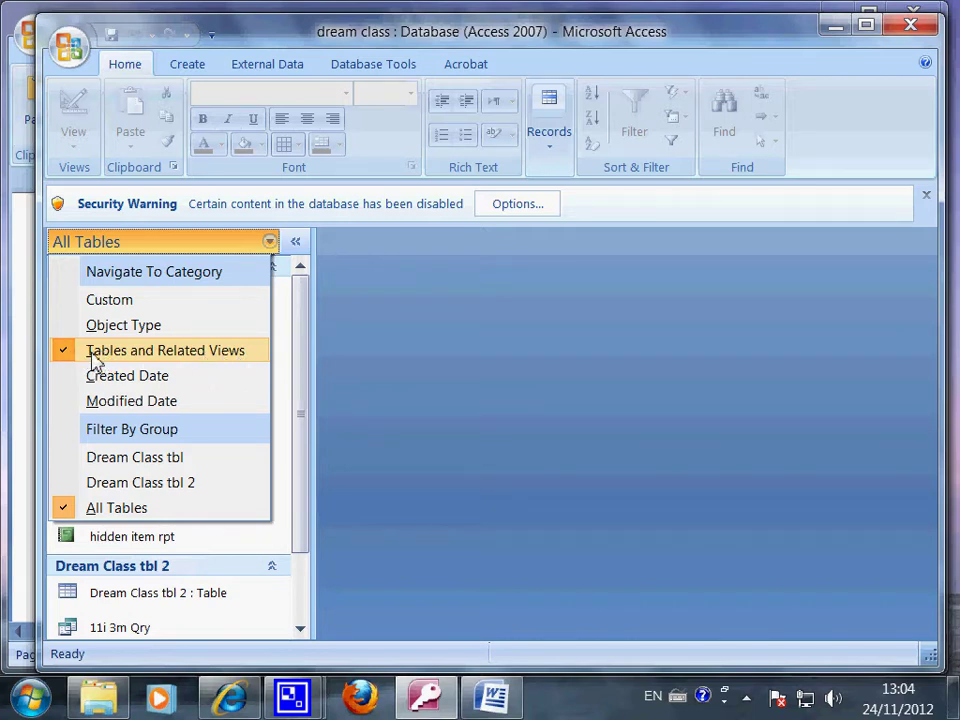
pyautogui.click(285, 370)
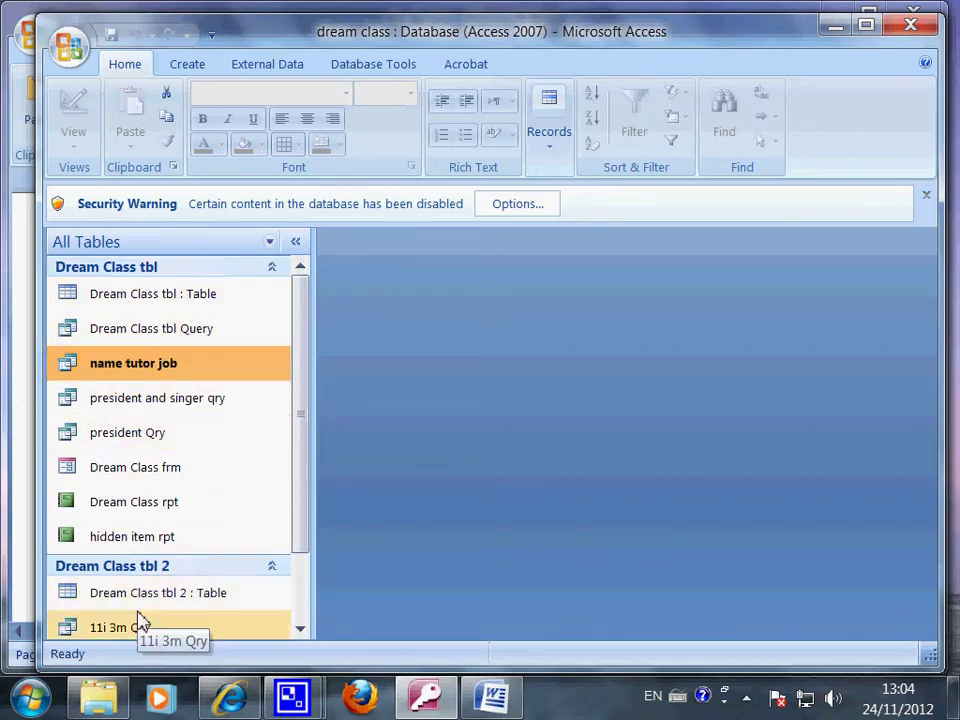
pyautogui.scroll(-1, 305, 450)
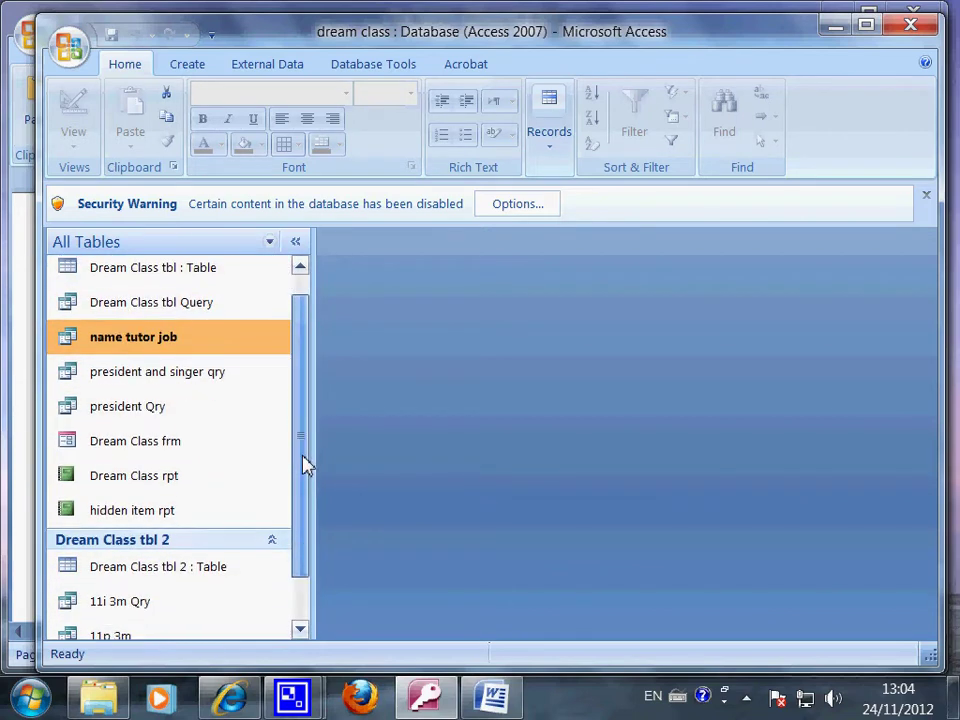
pyautogui.scroll(1, 309, 405)
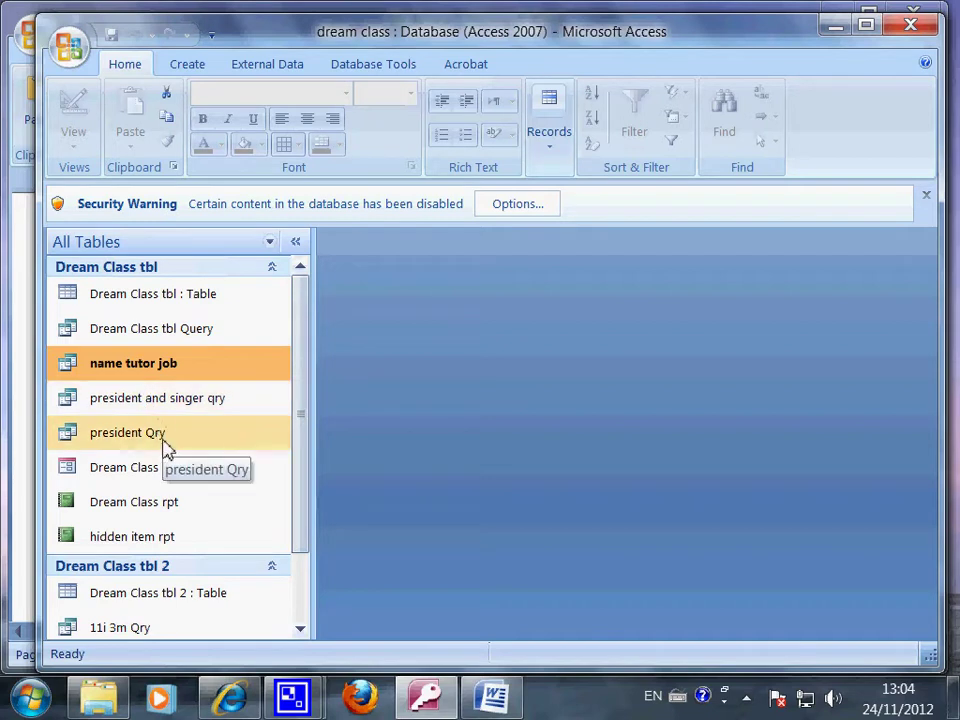
# Go through the table, queries, form and reports grouped under Dream Class tbl, ending on its table
pyautogui.click(207, 302)
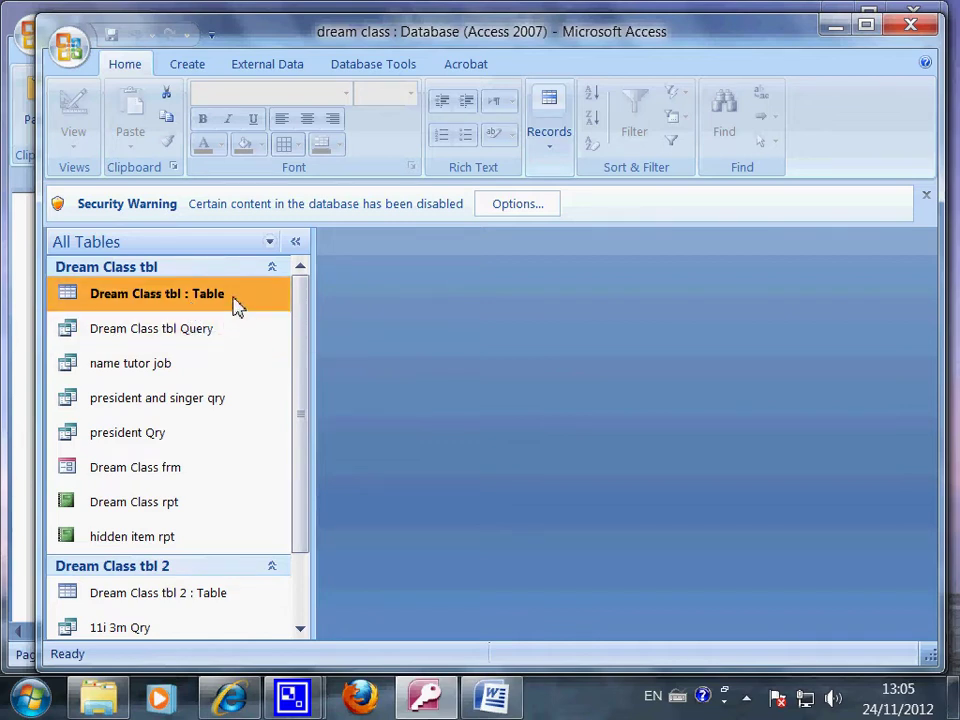
pyautogui.click(205, 338)
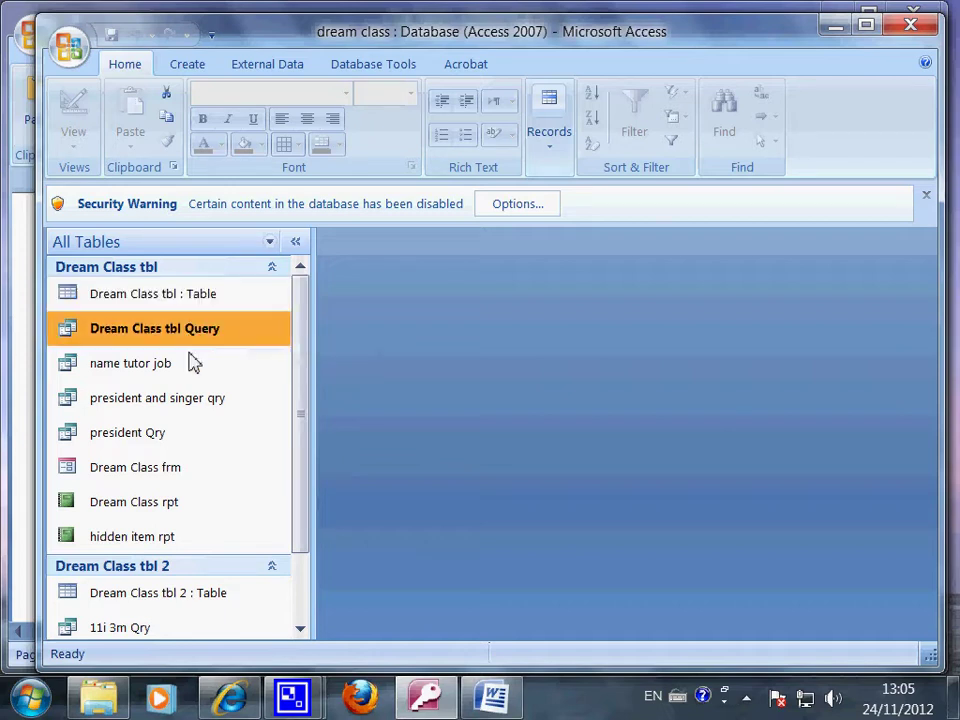
pyautogui.click(193, 363)
pyautogui.click(178, 394)
pyautogui.click(175, 436)
pyautogui.click(175, 467)
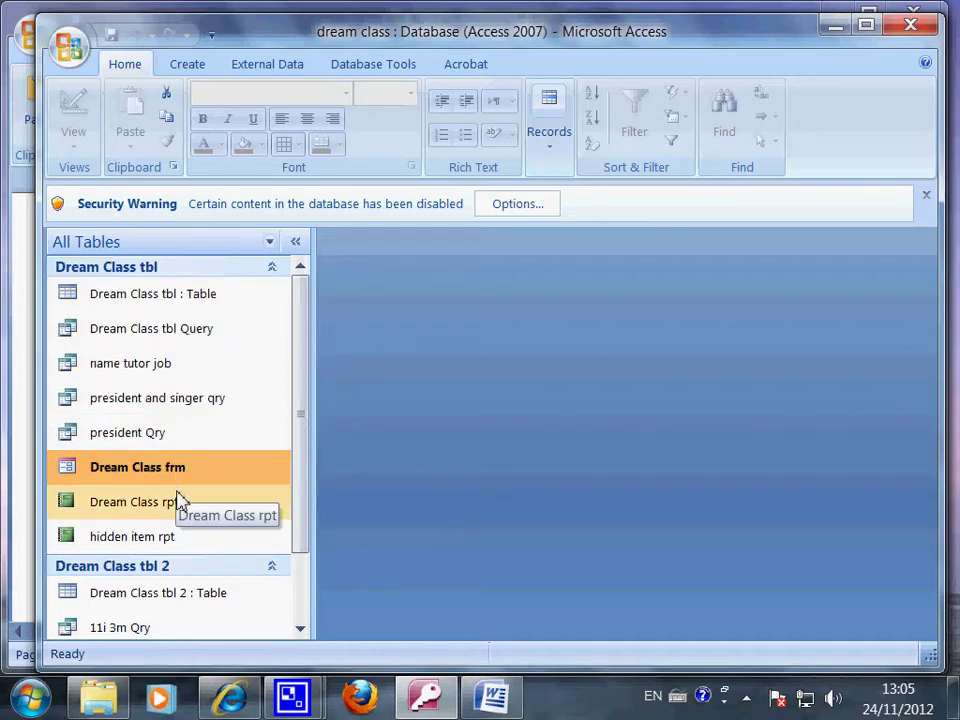
pyautogui.click(178, 502)
pyautogui.click(184, 537)
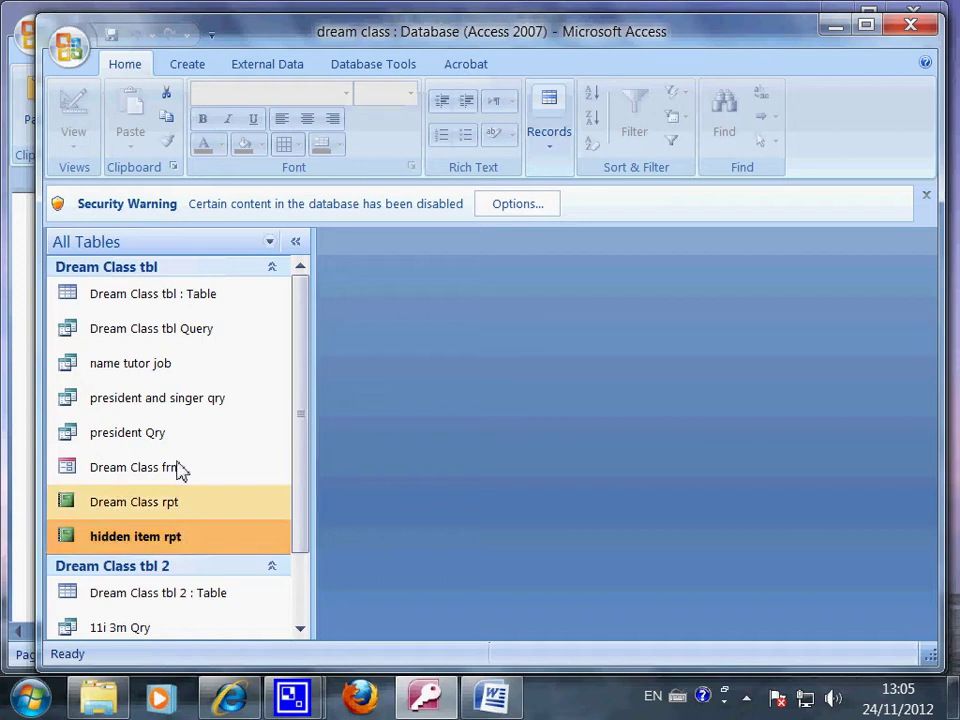
pyautogui.click(200, 300)
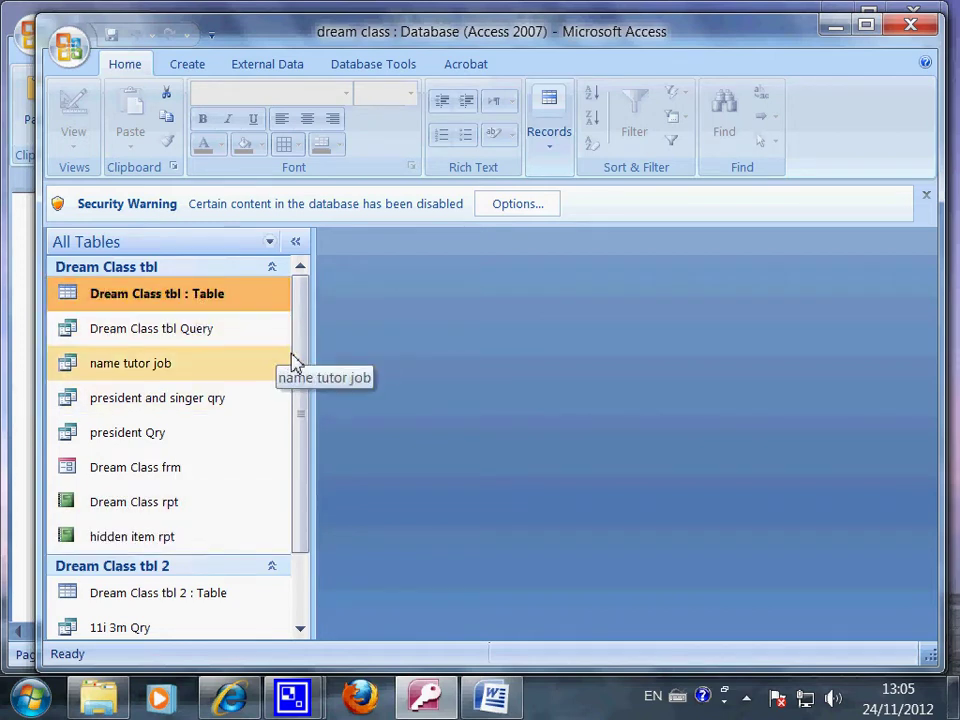
# Go through the queries grouped under Dream Class tbl 2 and select that group's table
pyautogui.moveTo(300, 363); pyautogui.dragTo(296, 441)
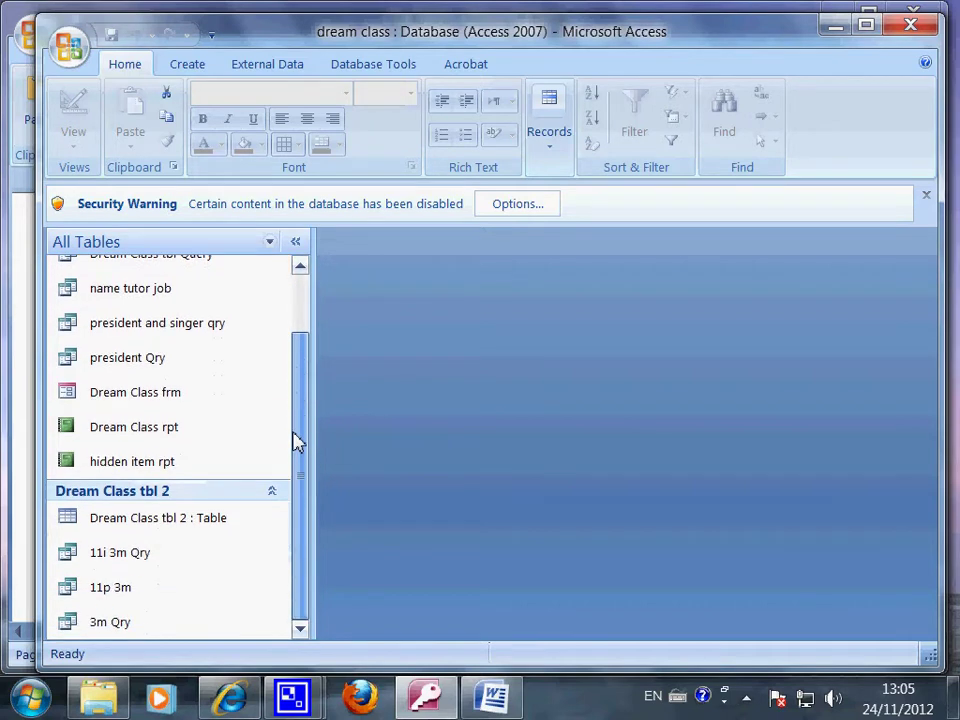
pyautogui.click(128, 538)
pyautogui.click(120, 570)
pyautogui.click(125, 598)
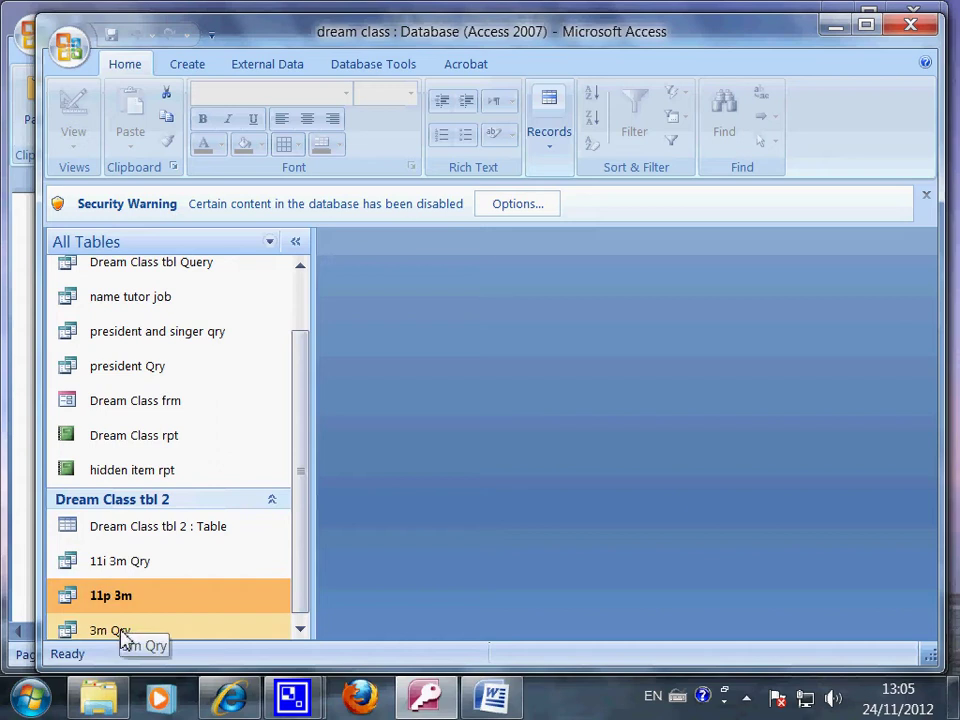
pyautogui.click(128, 632)
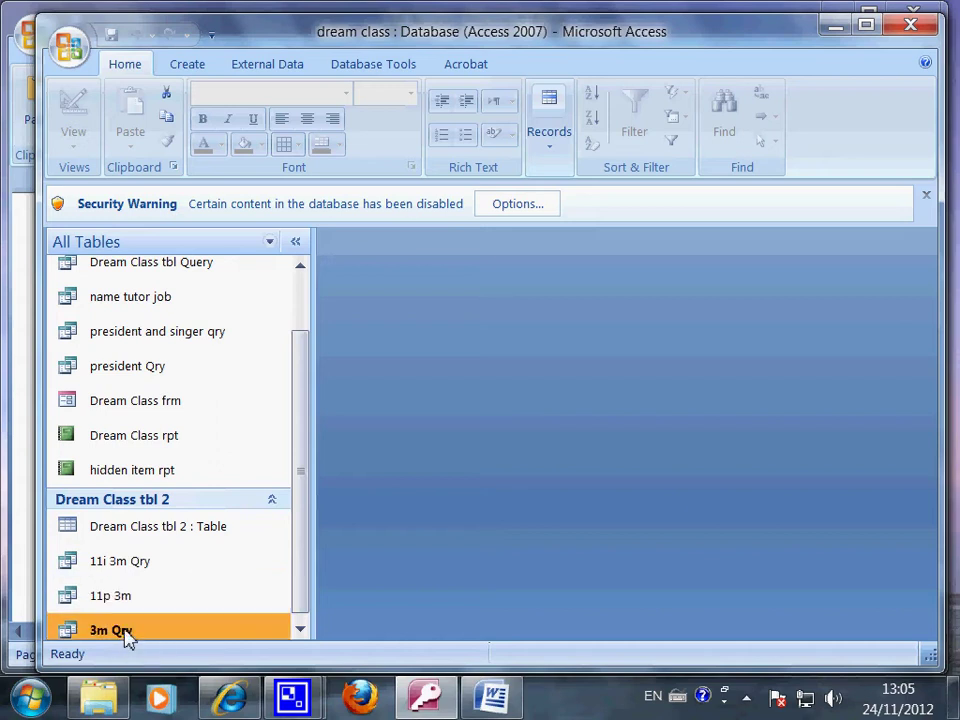
pyautogui.click(190, 541)
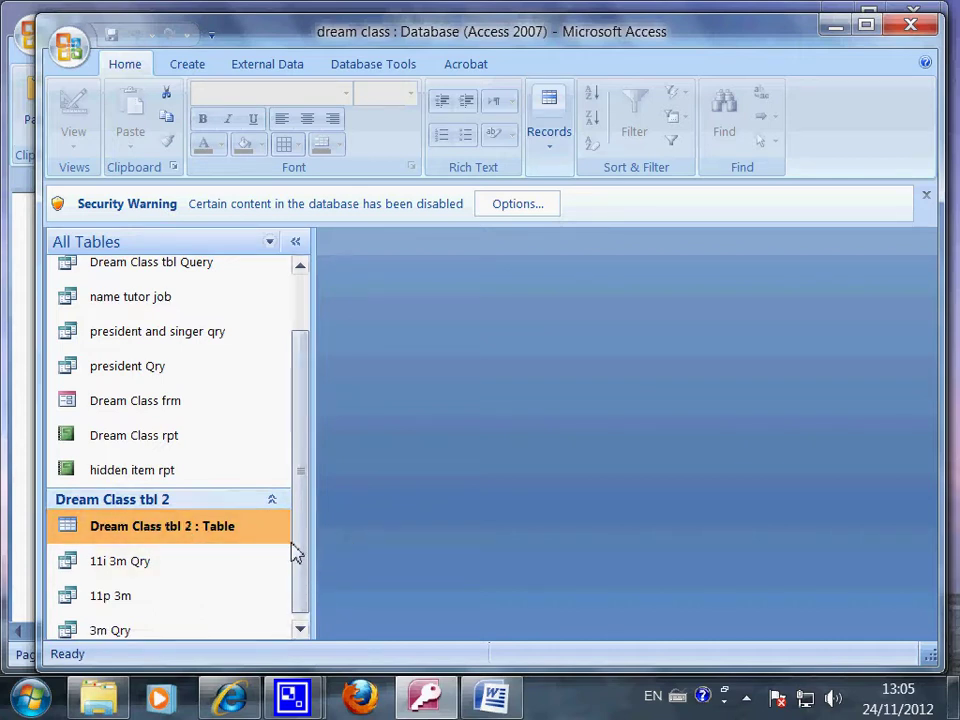
pyautogui.moveTo(296, 553); pyautogui.dragTo(298, 493)
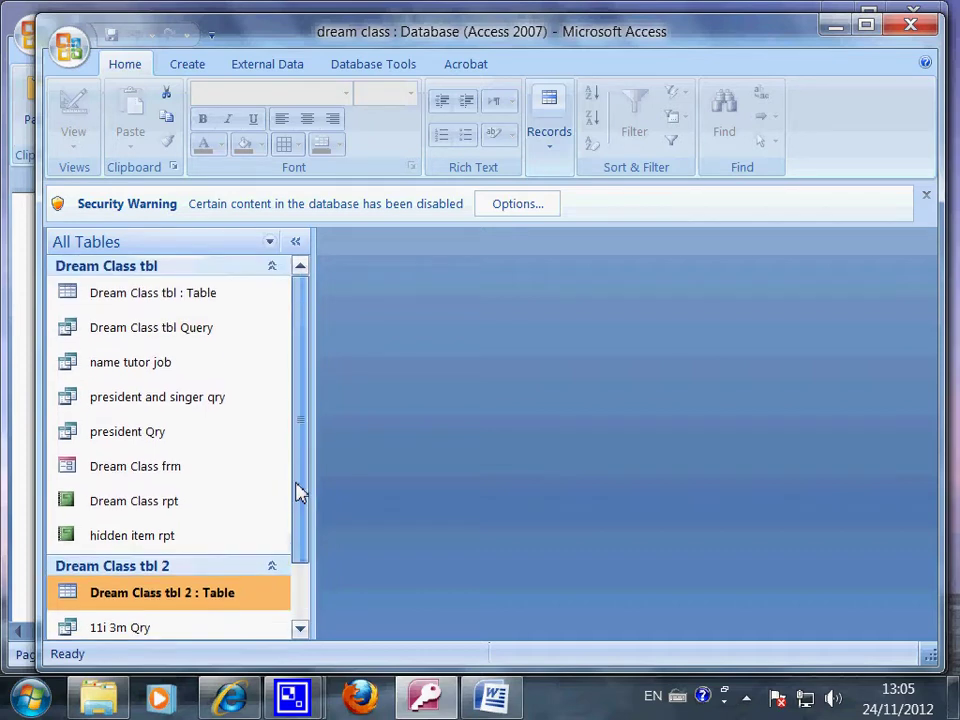
# Open the Dream Class tbl table, look through all its fields including Annual Income, and close it
pyautogui.doubleClick(167, 302)
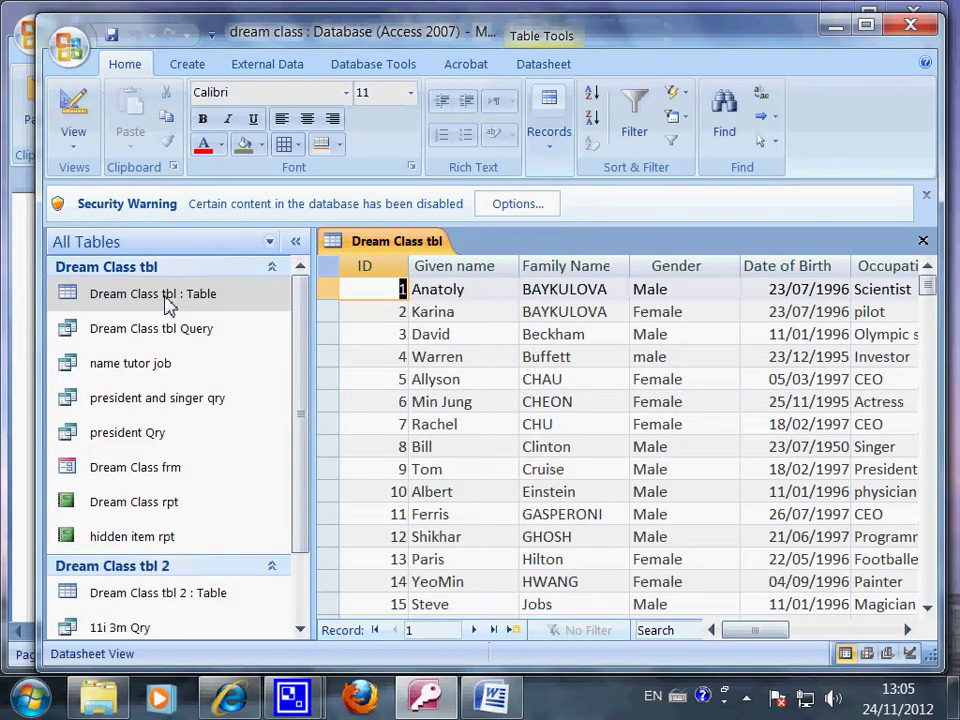
pyautogui.moveTo(768, 632); pyautogui.dragTo(837, 638)
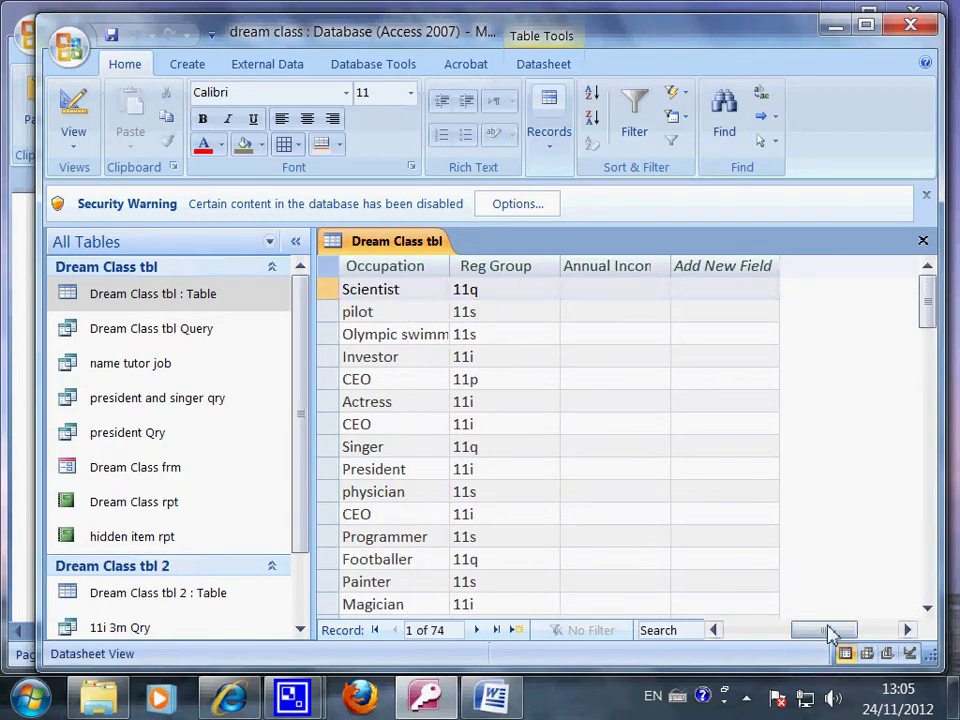
pyautogui.moveTo(831, 632); pyautogui.dragTo(729, 589)
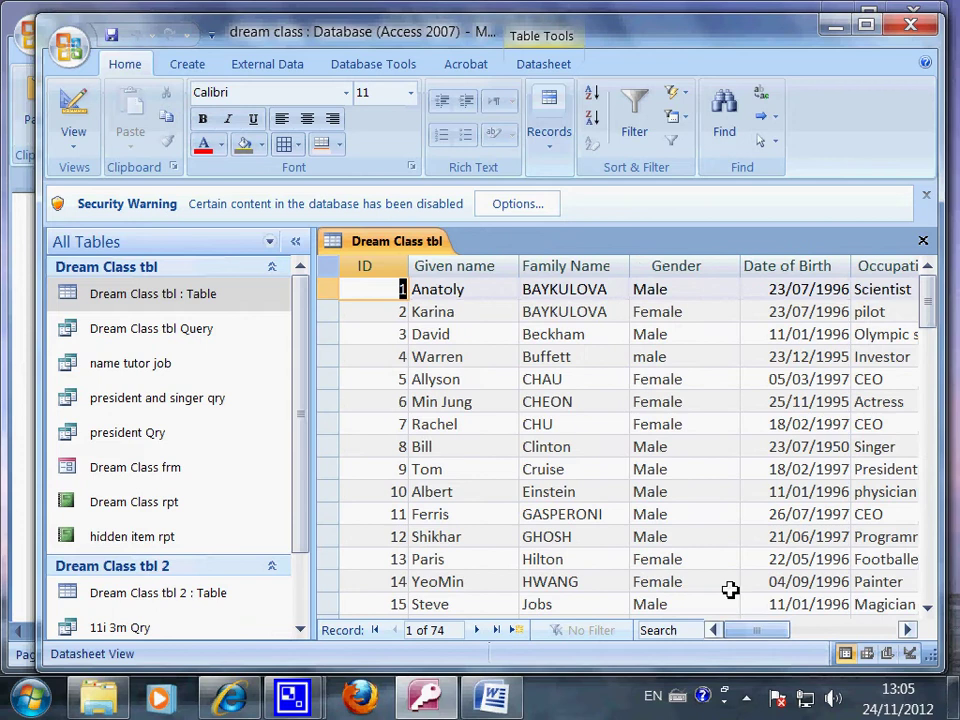
pyautogui.click(924, 240)
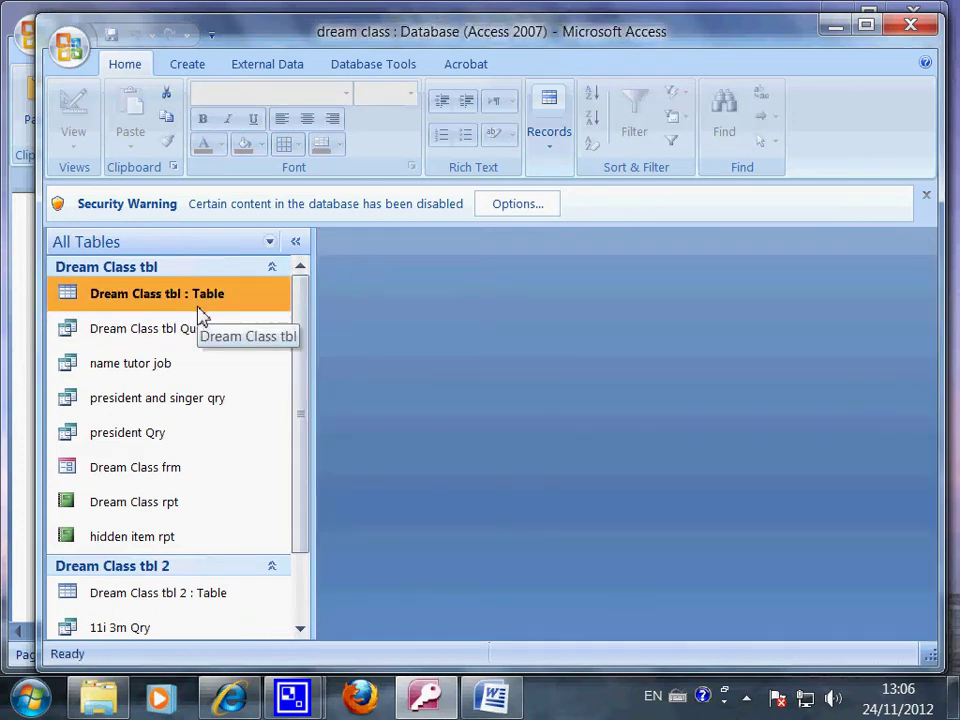
# Collapse and re-expand the Dream Class tbl 2 group, view its table's fields through Annual Income, and close the table
pyautogui.click(190, 568)
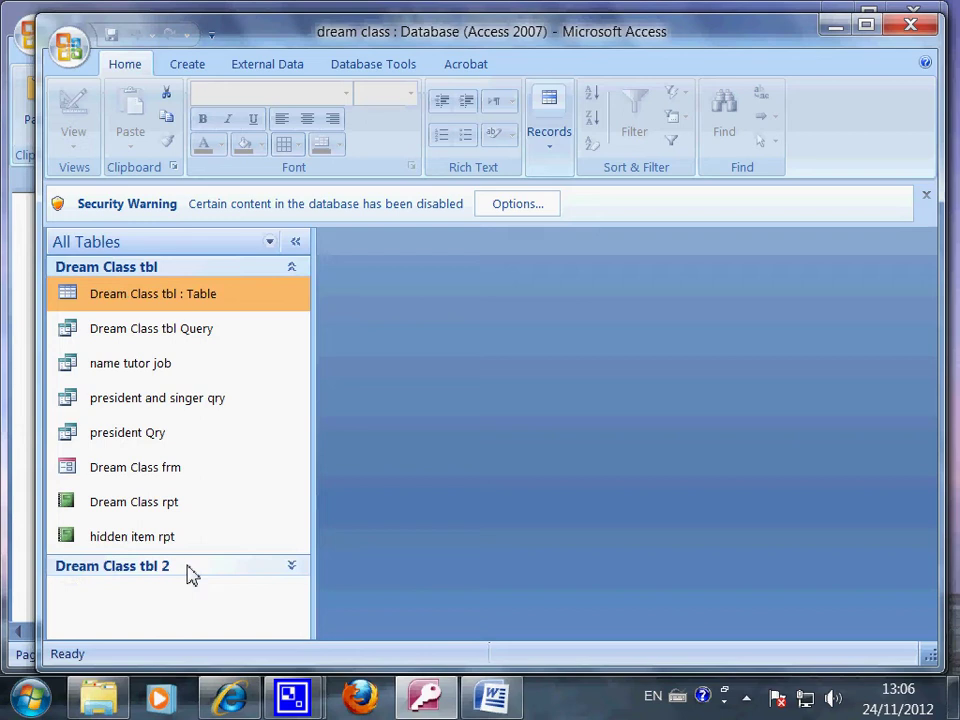
pyautogui.click(189, 570)
pyautogui.doubleClick(195, 538)
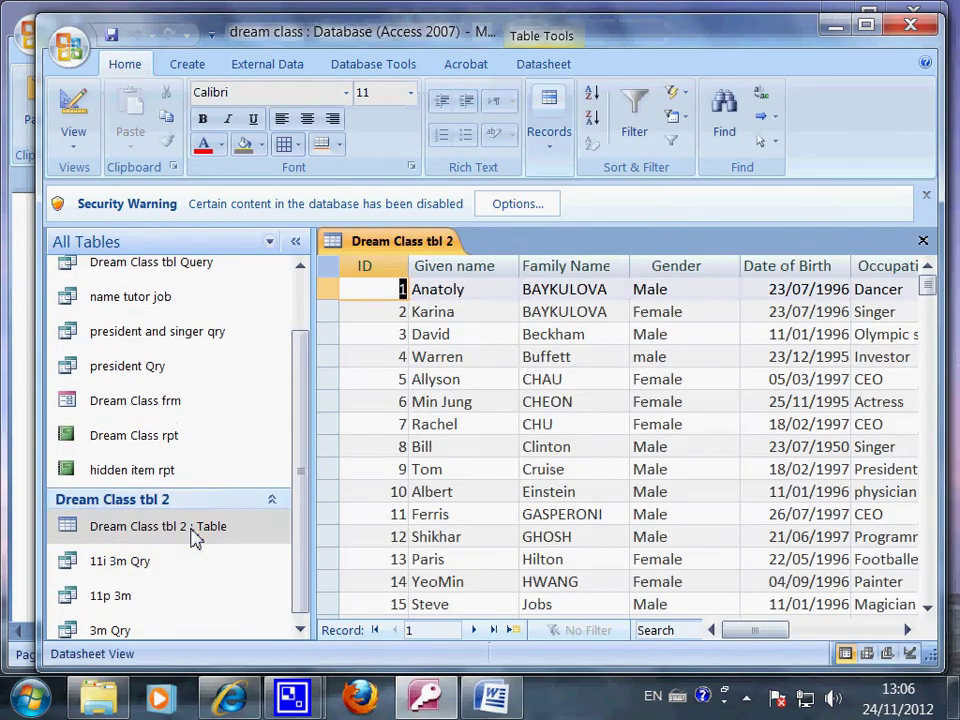
pyautogui.moveTo(762, 631); pyautogui.dragTo(812, 632)
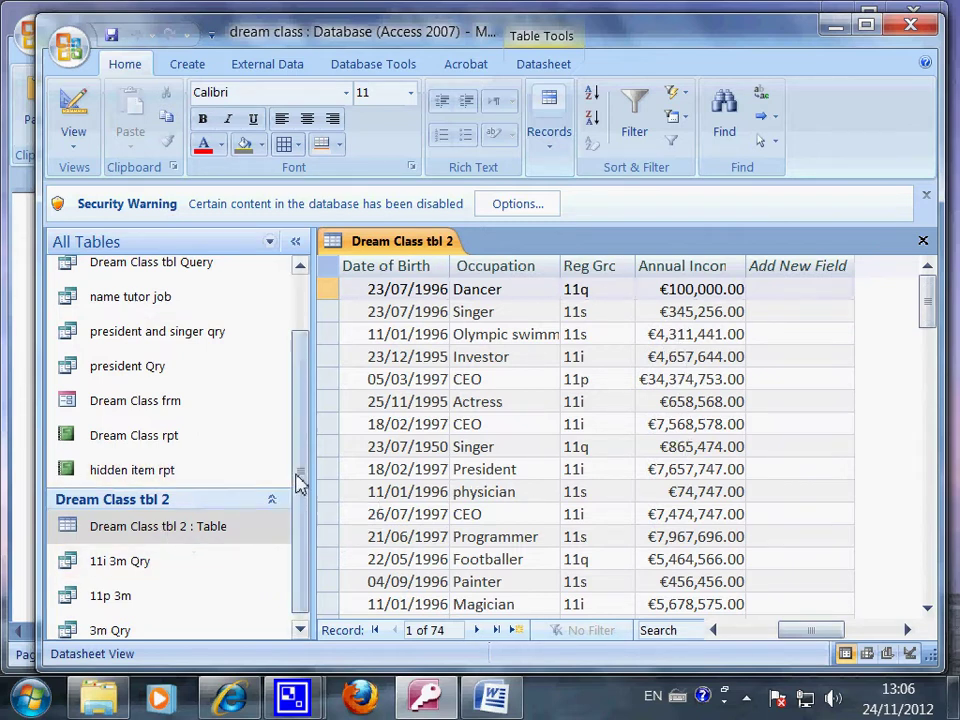
pyautogui.moveTo(296, 482); pyautogui.dragTo(296, 381)
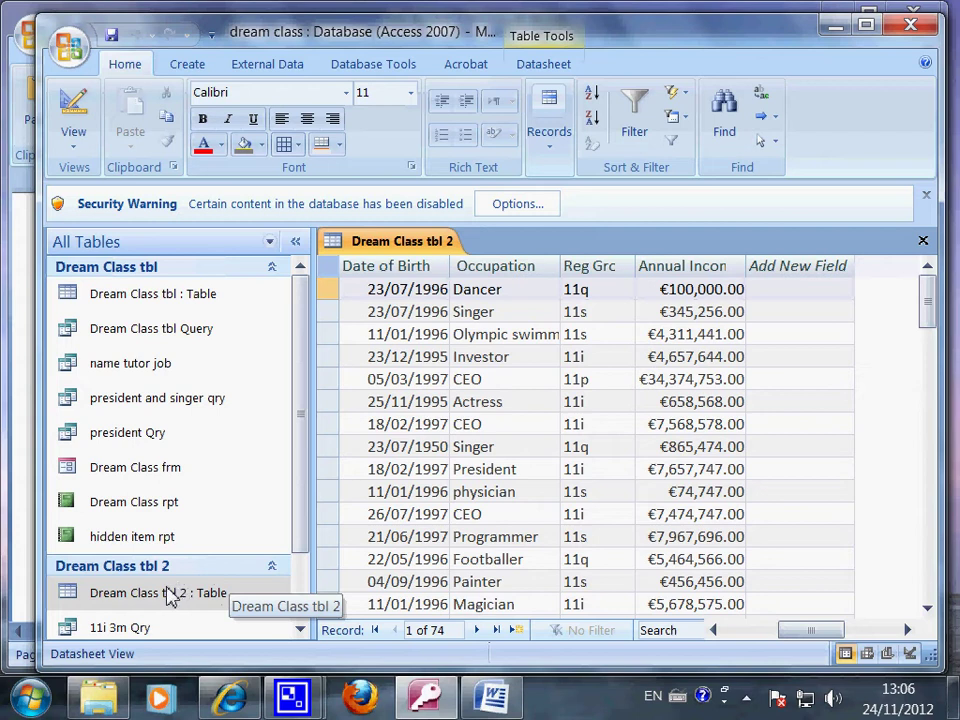
pyautogui.click(922, 241)
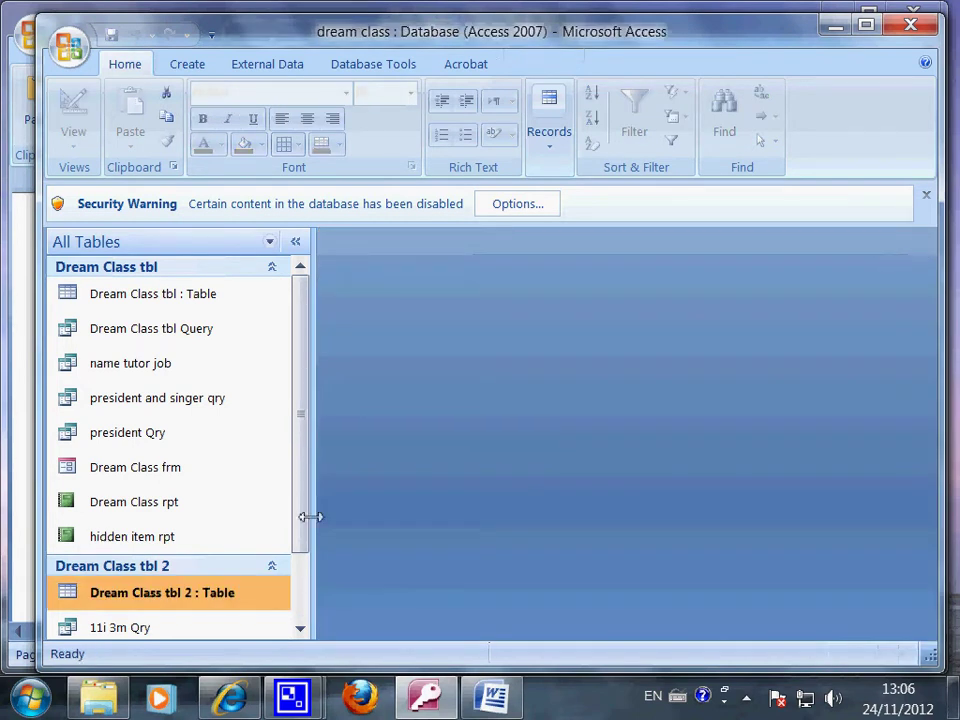
# Open the 11i 3m Qry query under Dream Class tbl 2, examine its registration group and annual income fields, and close it
pyautogui.scroll(-3, 298, 525)
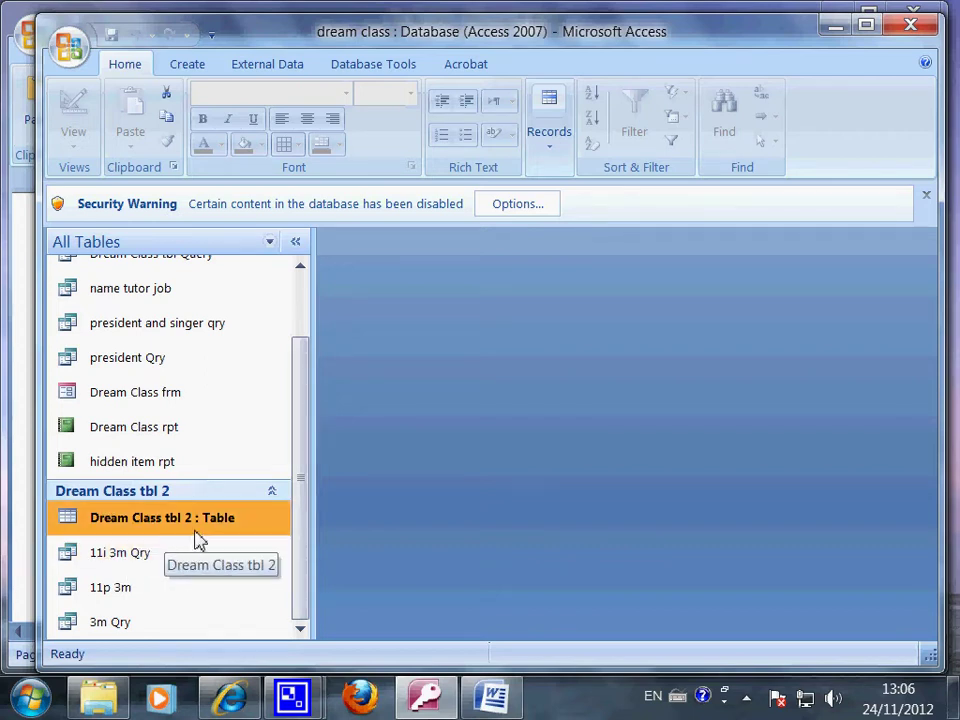
pyautogui.moveTo(294, 482); pyautogui.dragTo(304, 394)
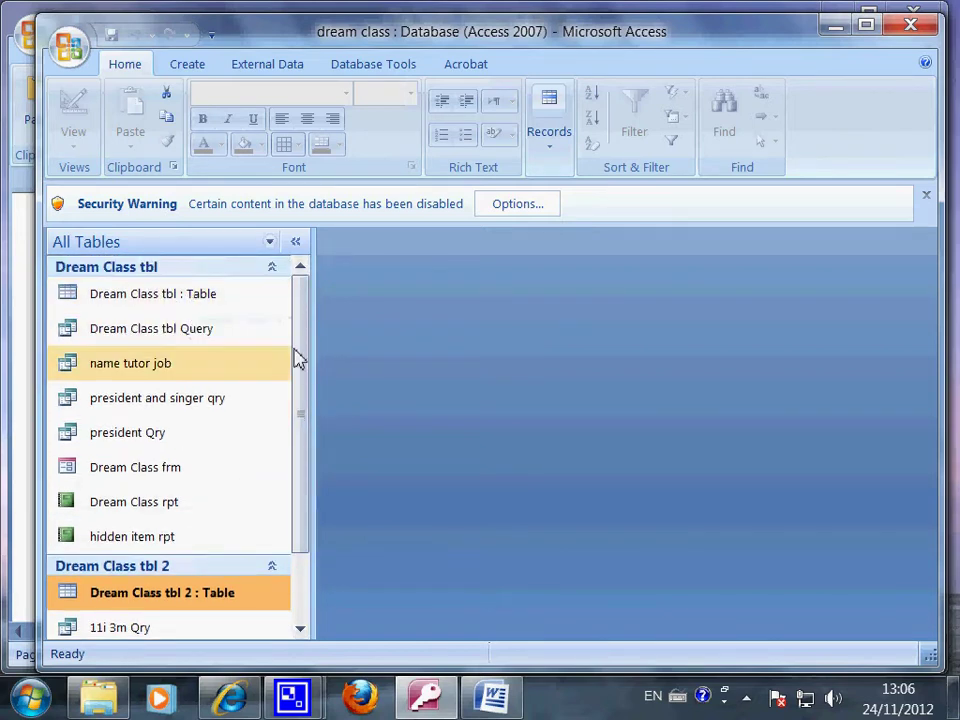
pyautogui.moveTo(296, 358); pyautogui.dragTo(264, 542)
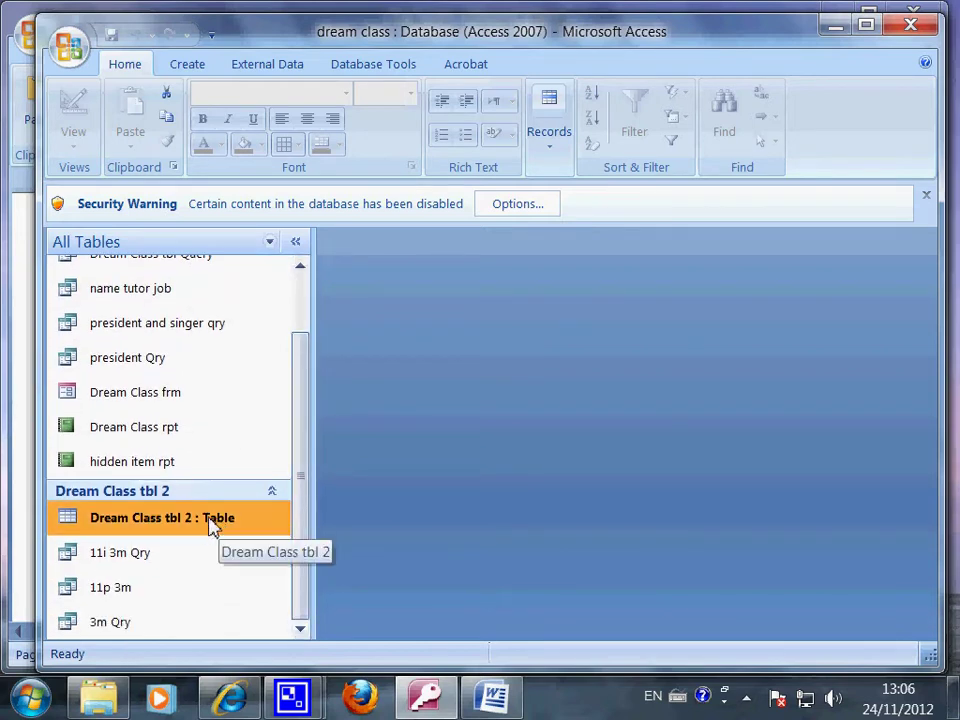
pyautogui.scroll(1, 214, 528)
pyautogui.scroll(-1, 305, 565)
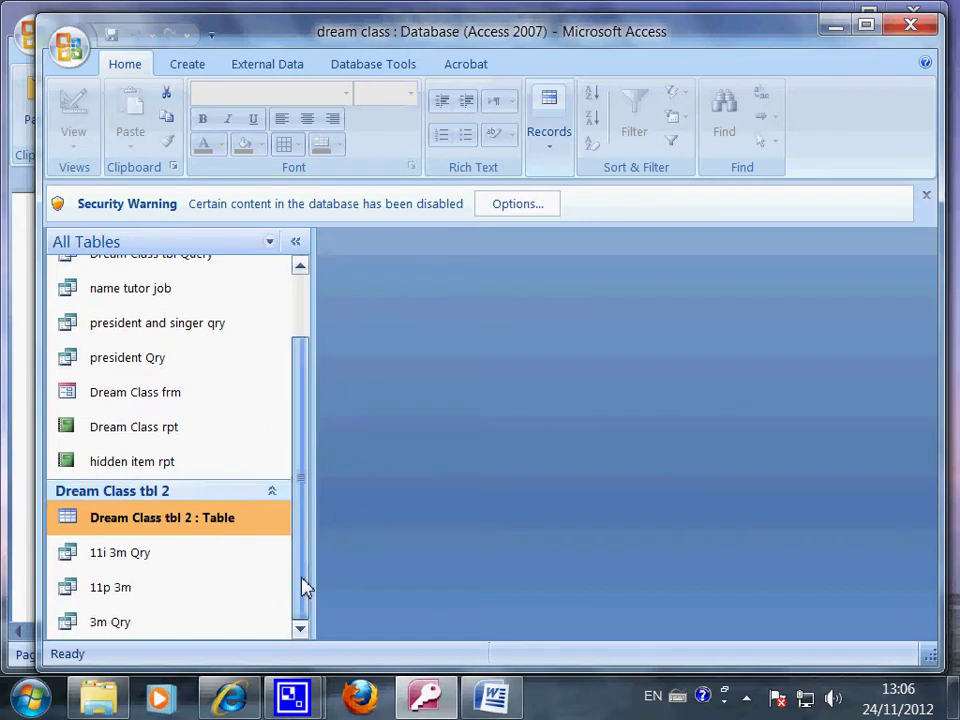
pyautogui.doubleClick(115, 556)
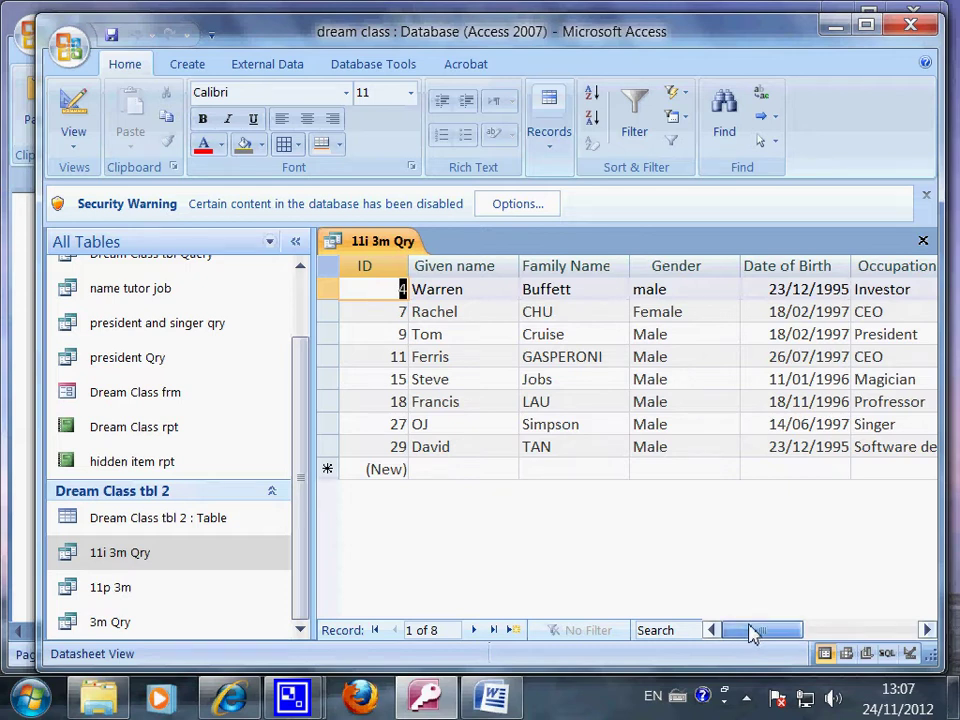
pyautogui.moveTo(776, 628); pyautogui.dragTo(821, 628)
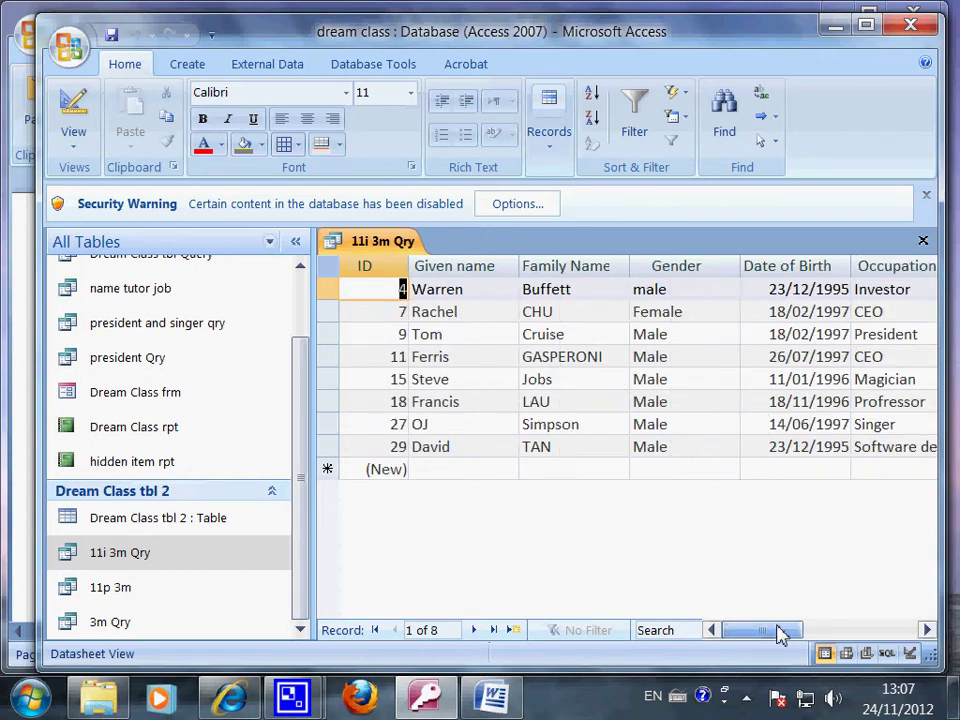
pyautogui.moveTo(782, 635); pyautogui.dragTo(830, 632)
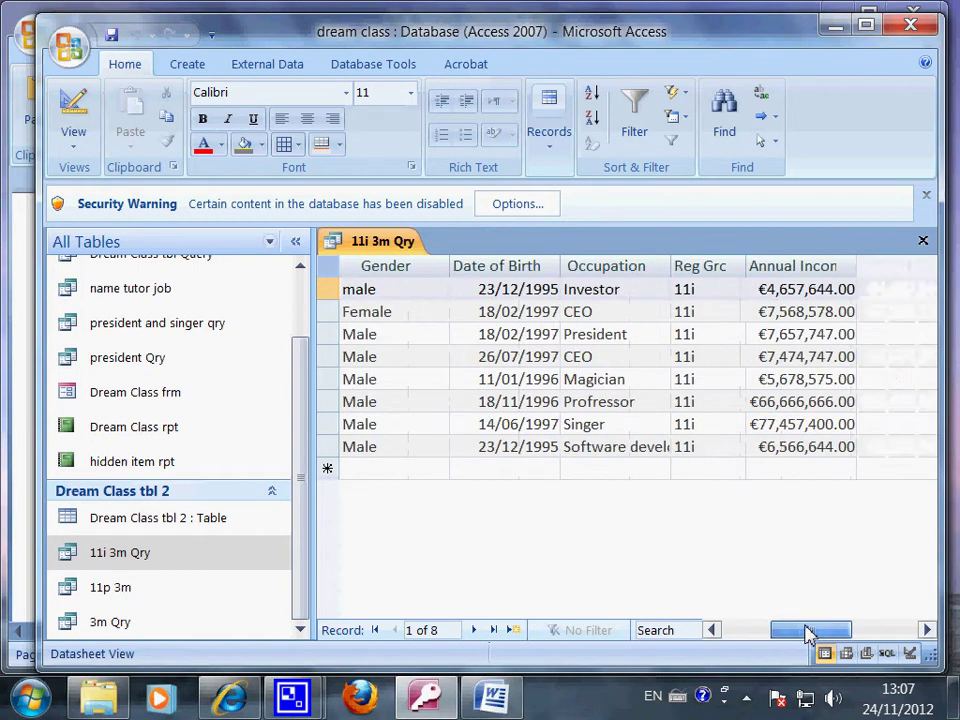
pyautogui.click(118, 566)
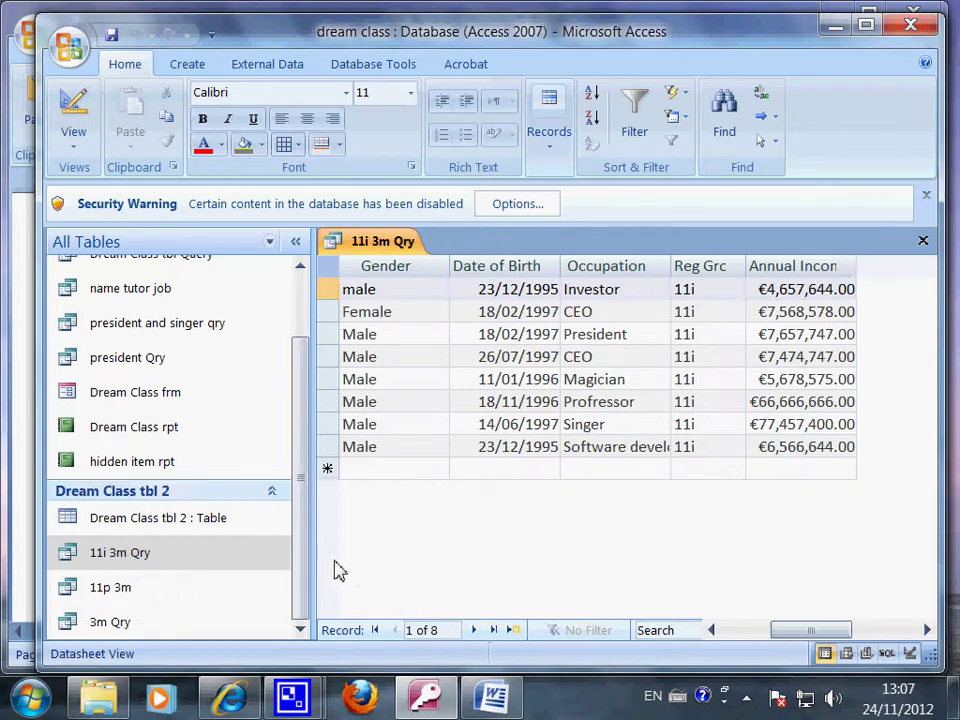
pyautogui.click(922, 241)
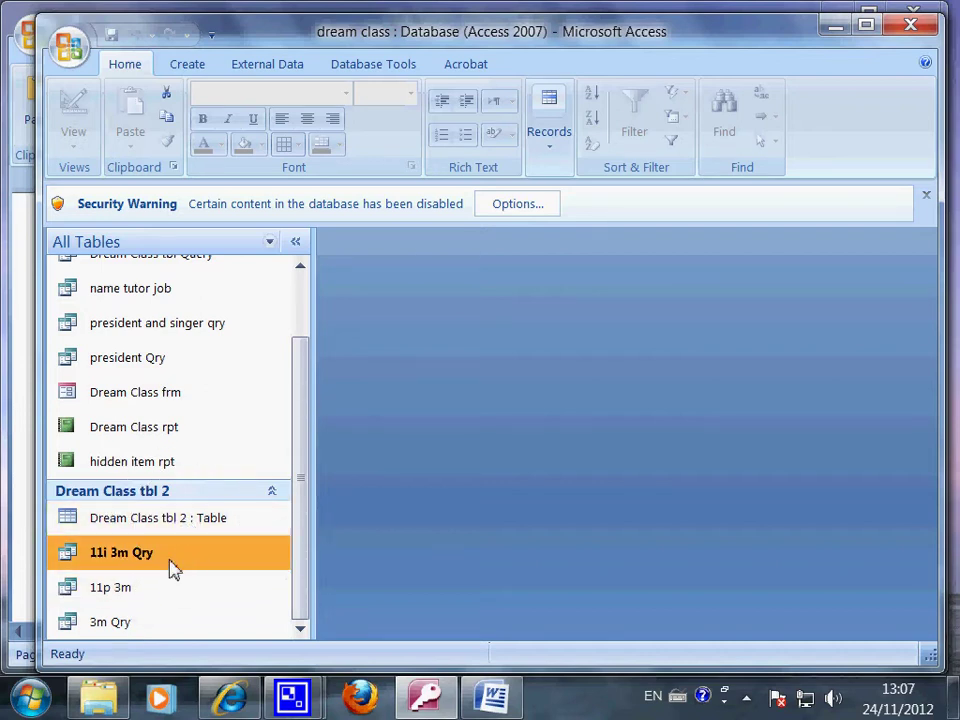
# Open the 11p 3m query under Dream Class tbl 2 and examine its fields across to registration group and annual income
pyautogui.click(138, 592)
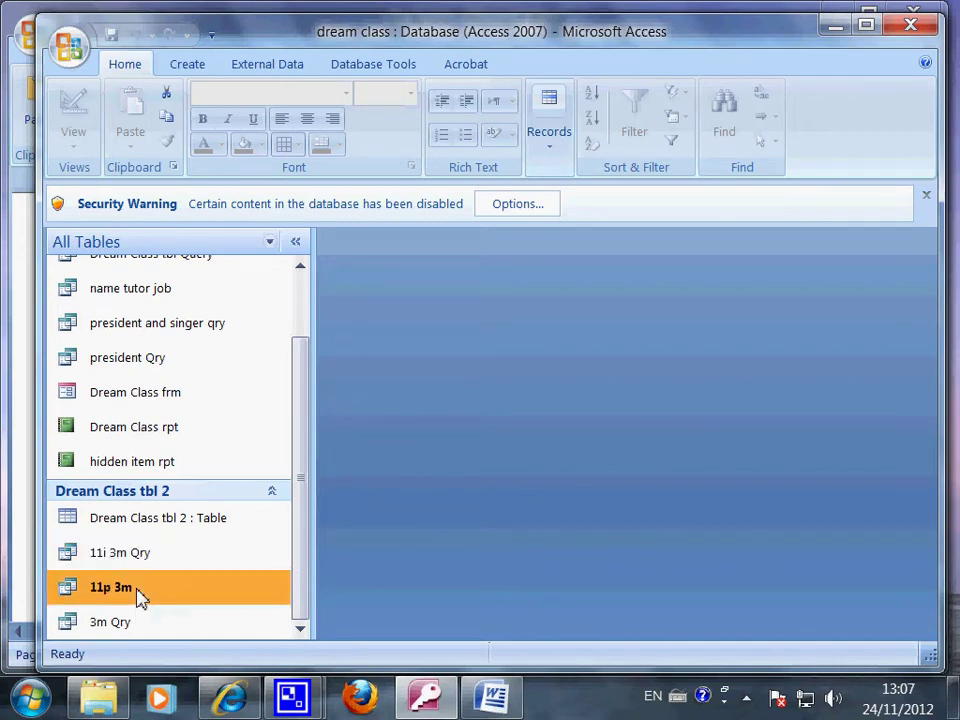
pyautogui.doubleClick(138, 592)
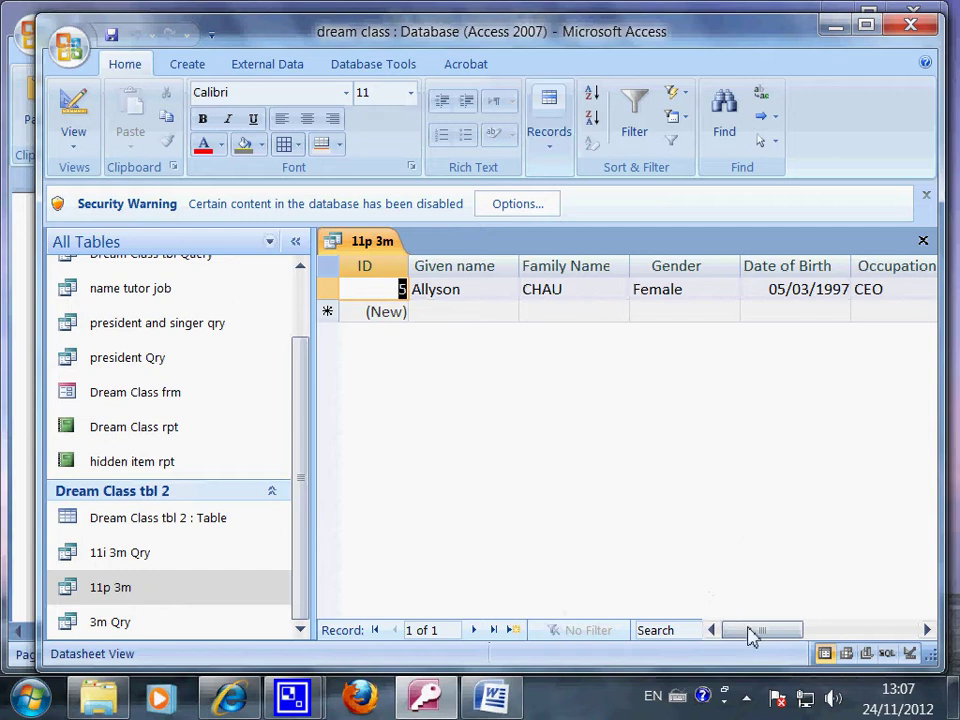
pyautogui.moveTo(752, 636); pyautogui.dragTo(787, 637)
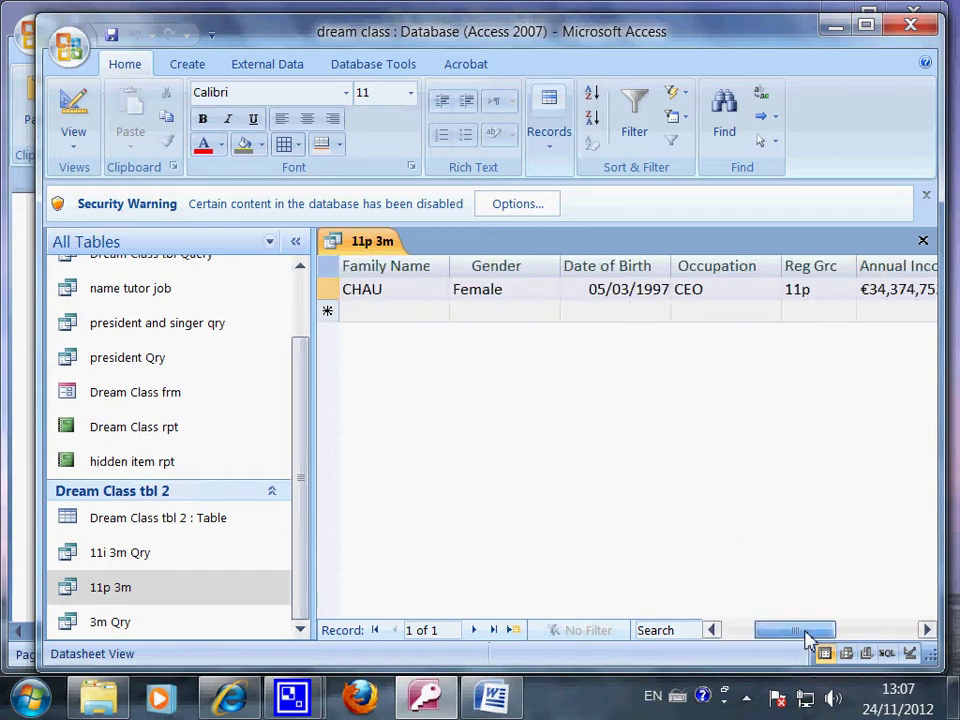
pyautogui.moveTo(808, 638); pyautogui.dragTo(771, 634)
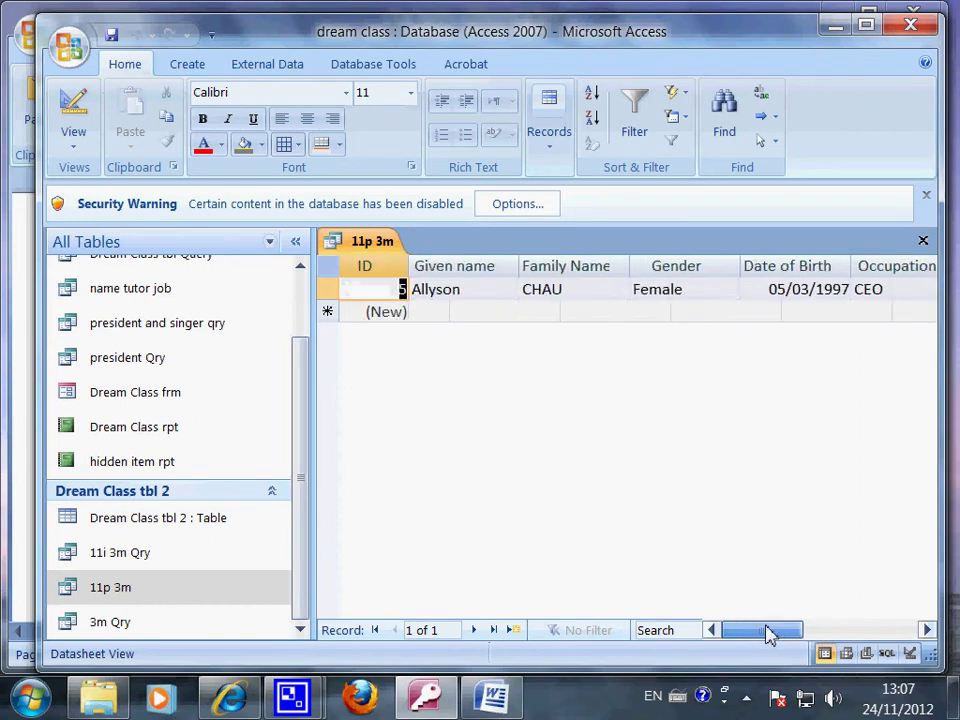
# Open the 3m Qry query under Dream Class tbl 2 and look through its fields across to Annual Income
pyautogui.doubleClick(108, 628)
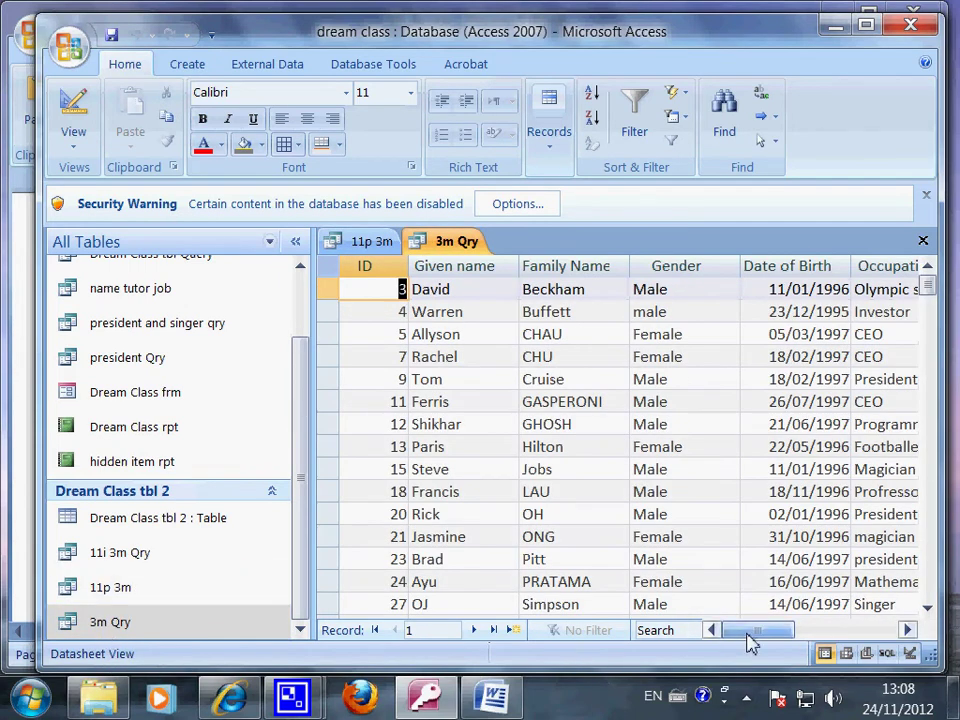
pyautogui.moveTo(752, 638); pyautogui.dragTo(825, 645)
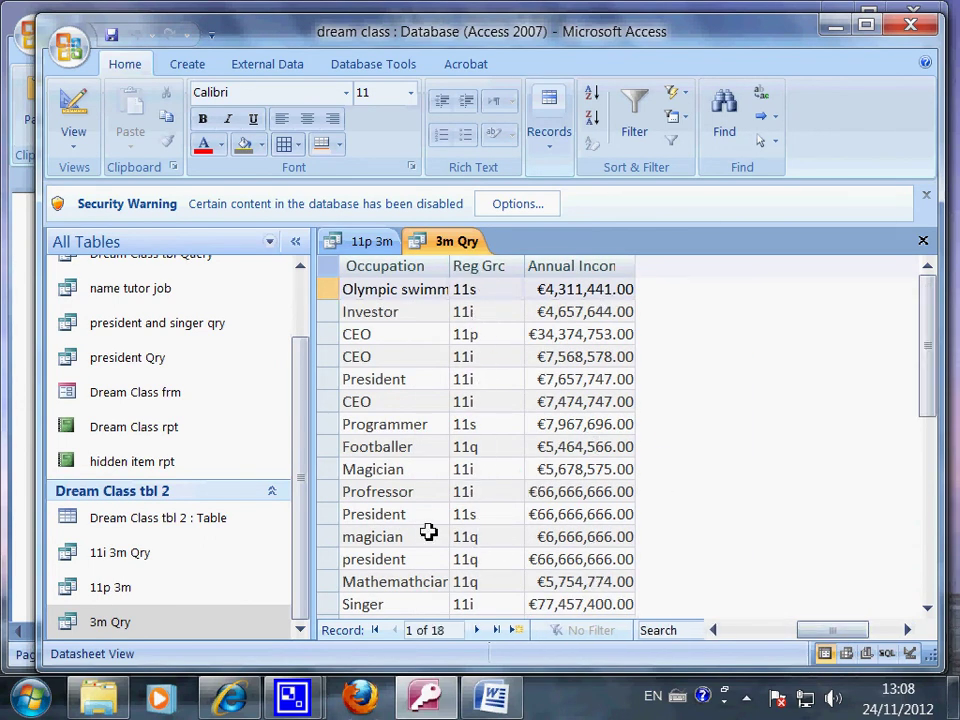
pyautogui.moveTo(823, 631); pyautogui.dragTo(731, 632)
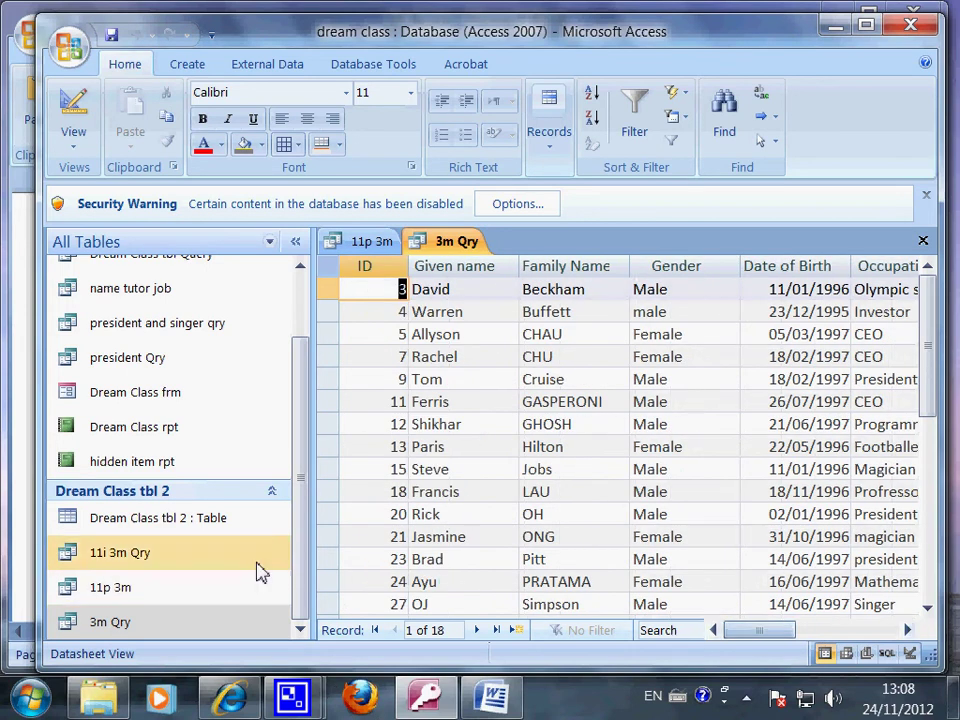
# Return to the Dream Class tbl group, and collapse and re-expand the Navigation Pane three times beside the open 3m Qry datasheet
pyautogui.moveTo(302, 574); pyautogui.dragTo(305, 400)
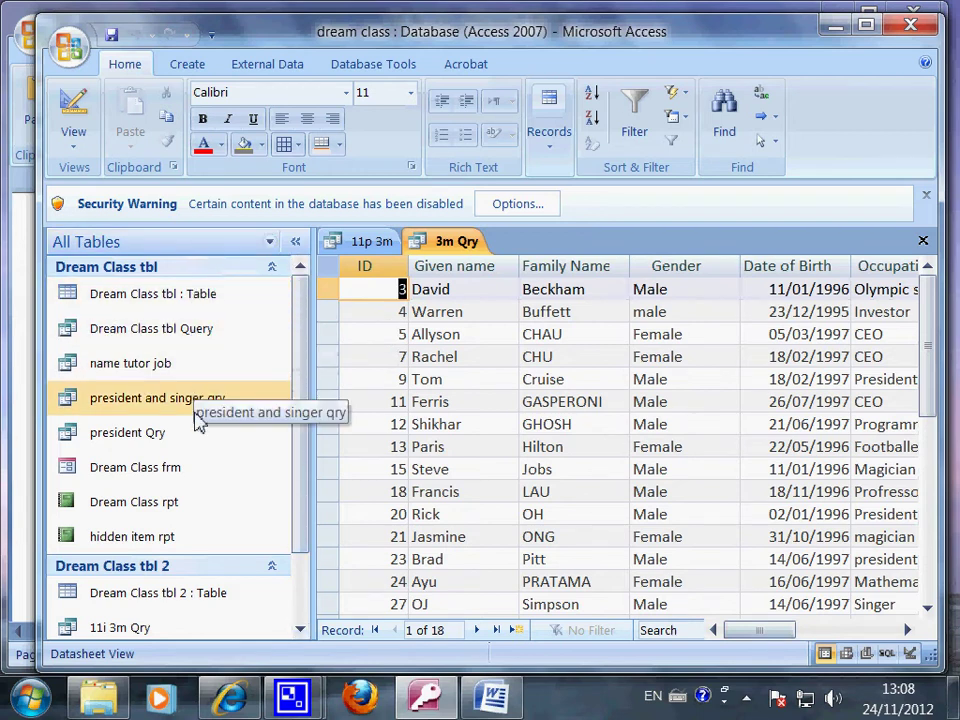
pyautogui.click(296, 244)
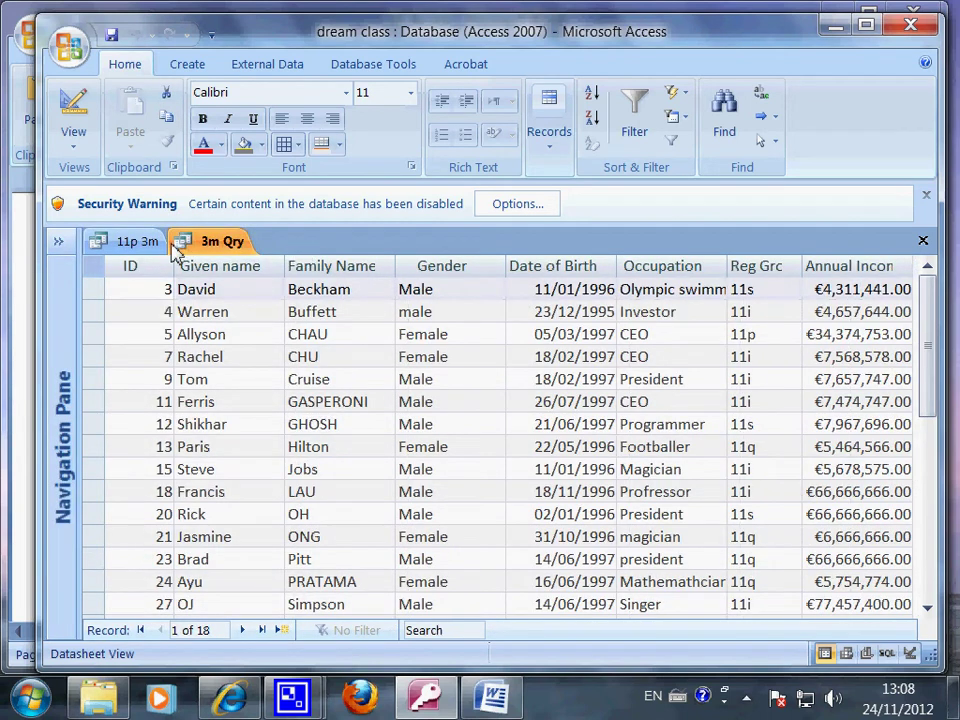
pyautogui.click(60, 245)
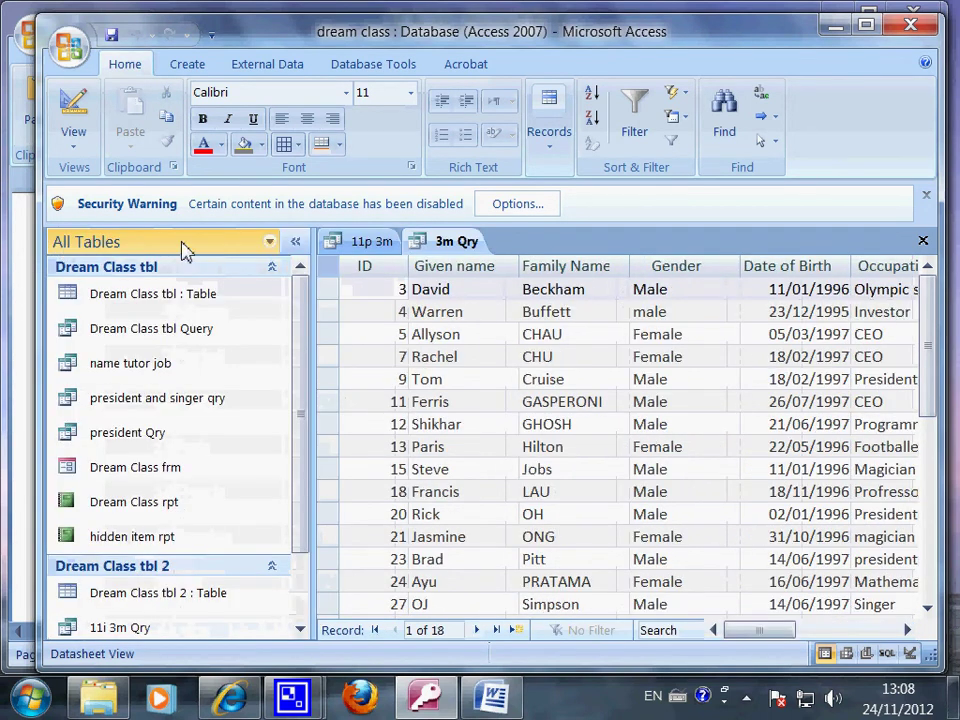
pyautogui.click(296, 244)
pyautogui.click(58, 248)
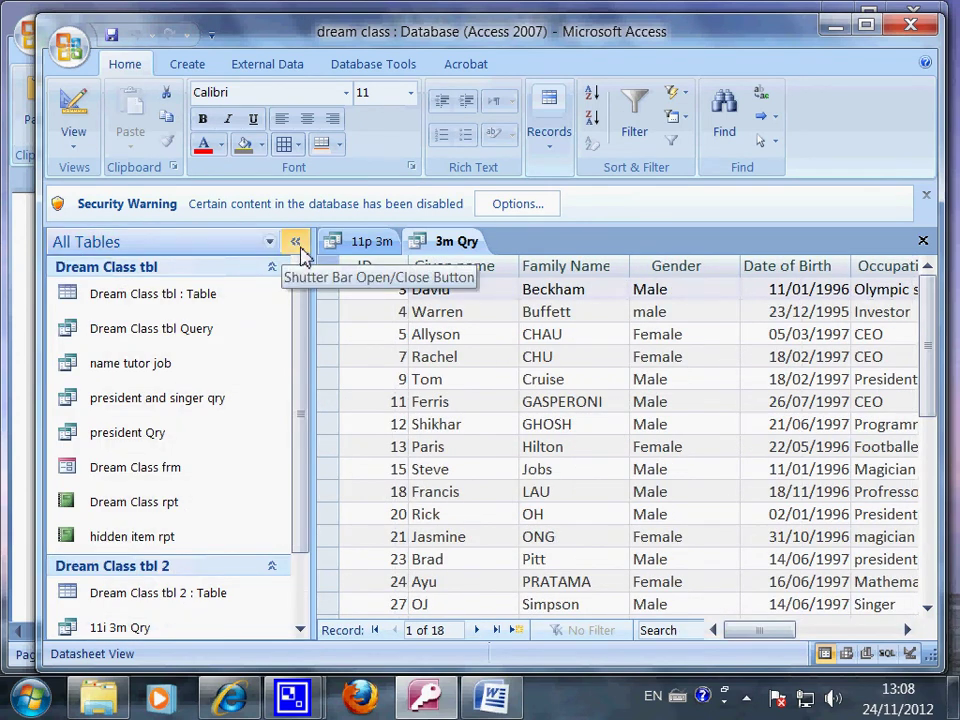
pyautogui.click(296, 244)
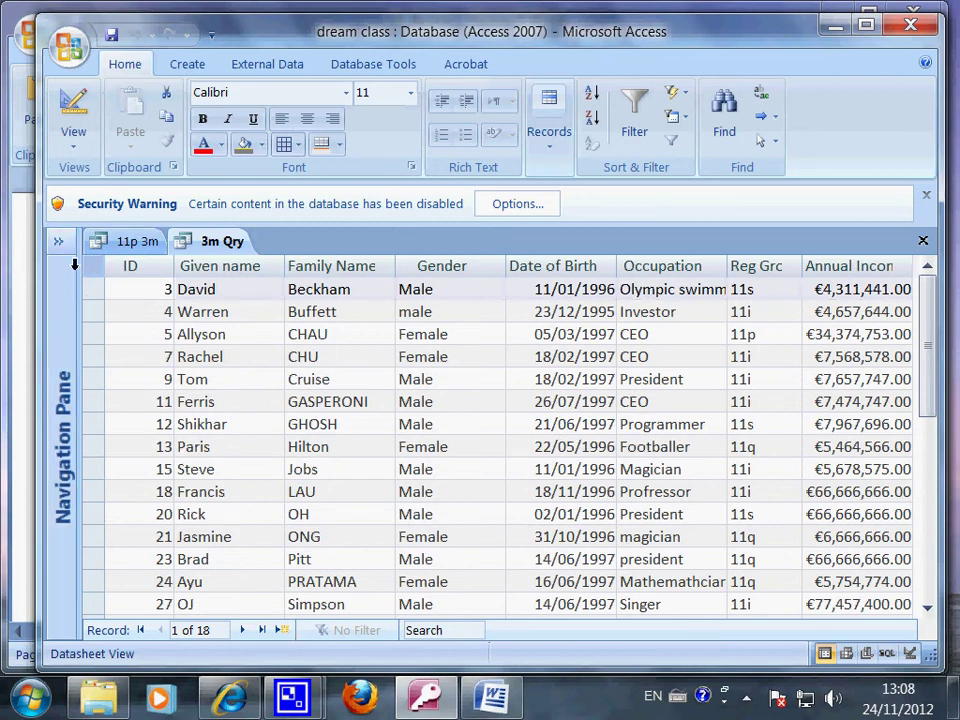
pyautogui.click(58, 244)
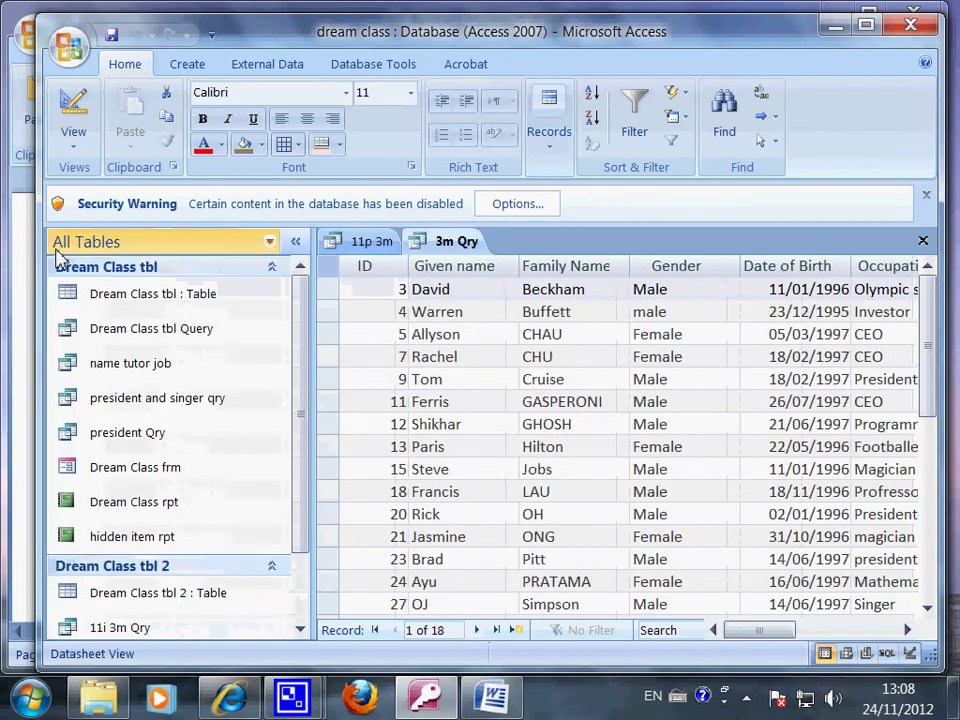
# Review the icons marking the tables, queries, form and reports listed under Dream Class tbl and Dream Class tbl 2
pyautogui.click(70, 342)
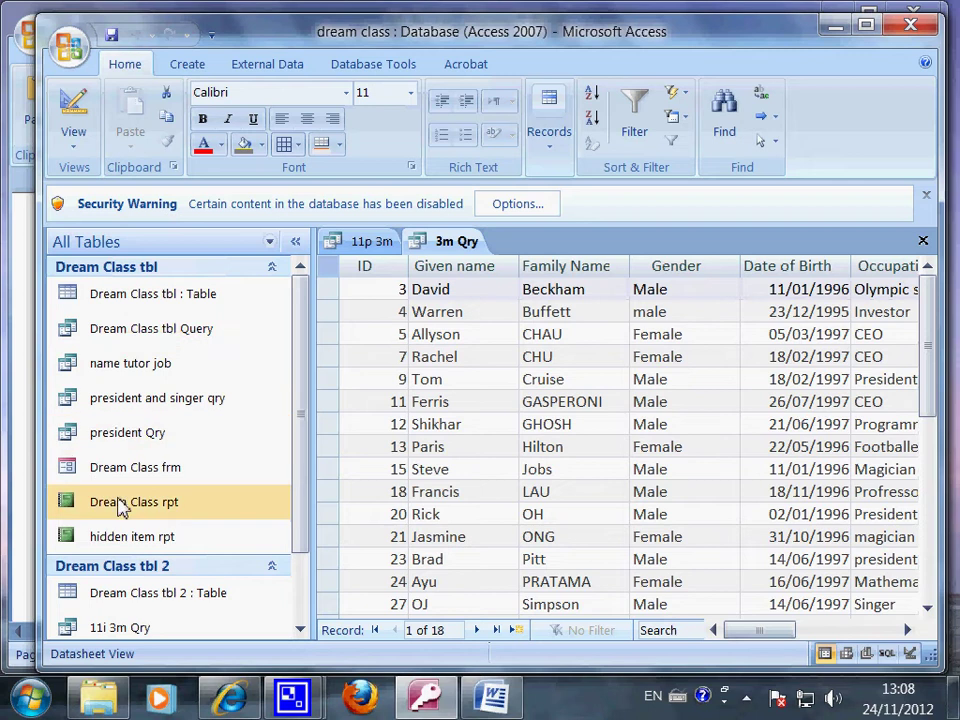
pyautogui.click(72, 509)
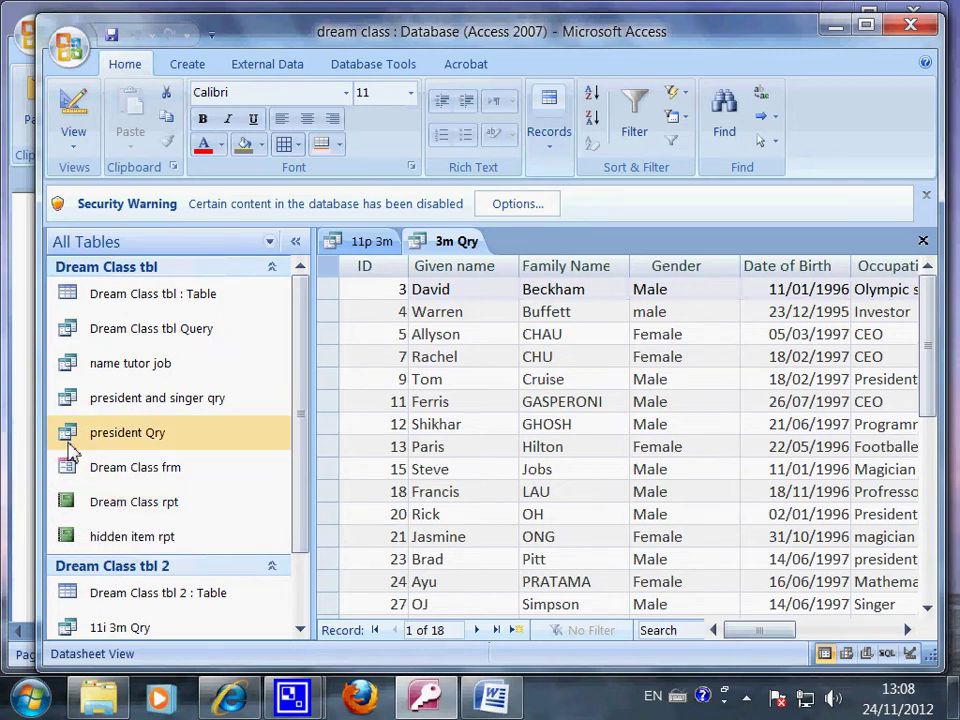
pyautogui.moveTo(307, 416); pyautogui.dragTo(307, 474)
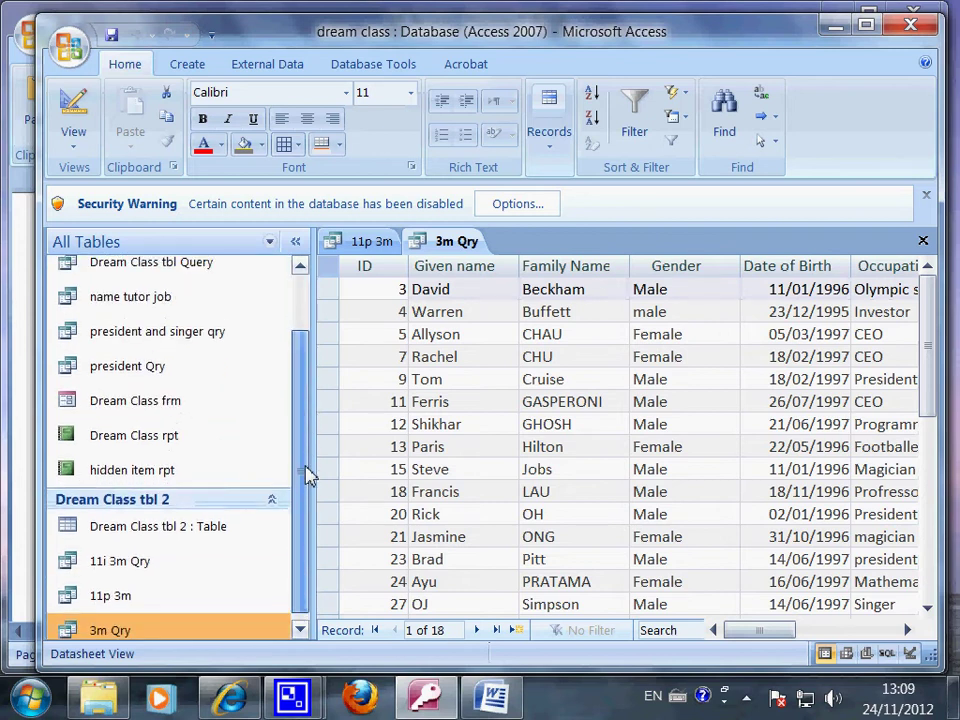
pyautogui.click(75, 410)
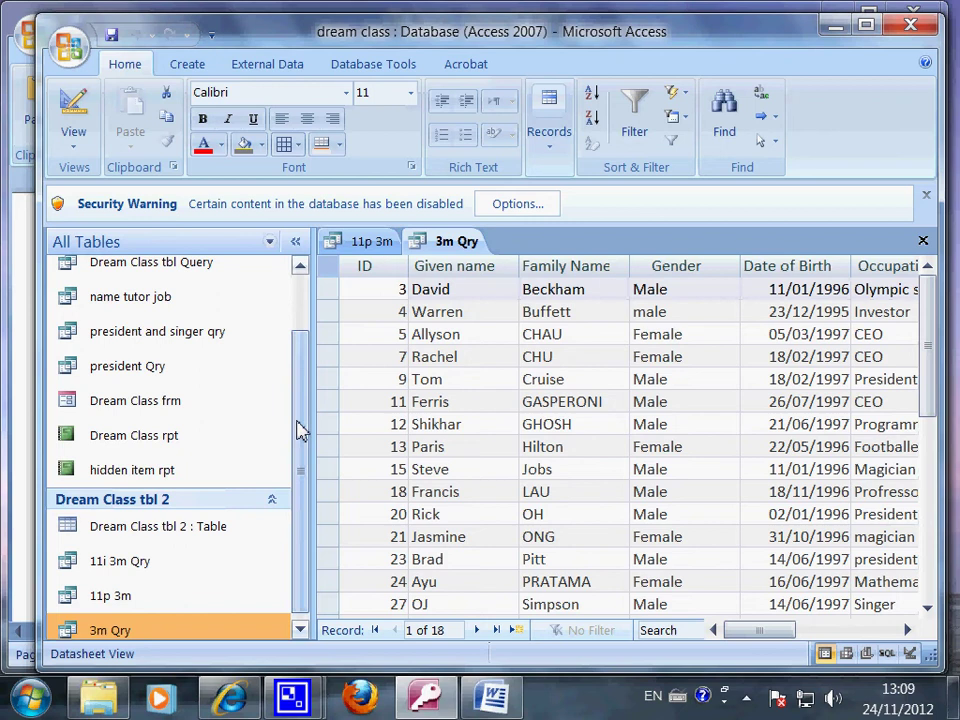
pyautogui.moveTo(300, 430); pyautogui.dragTo(310, 360)
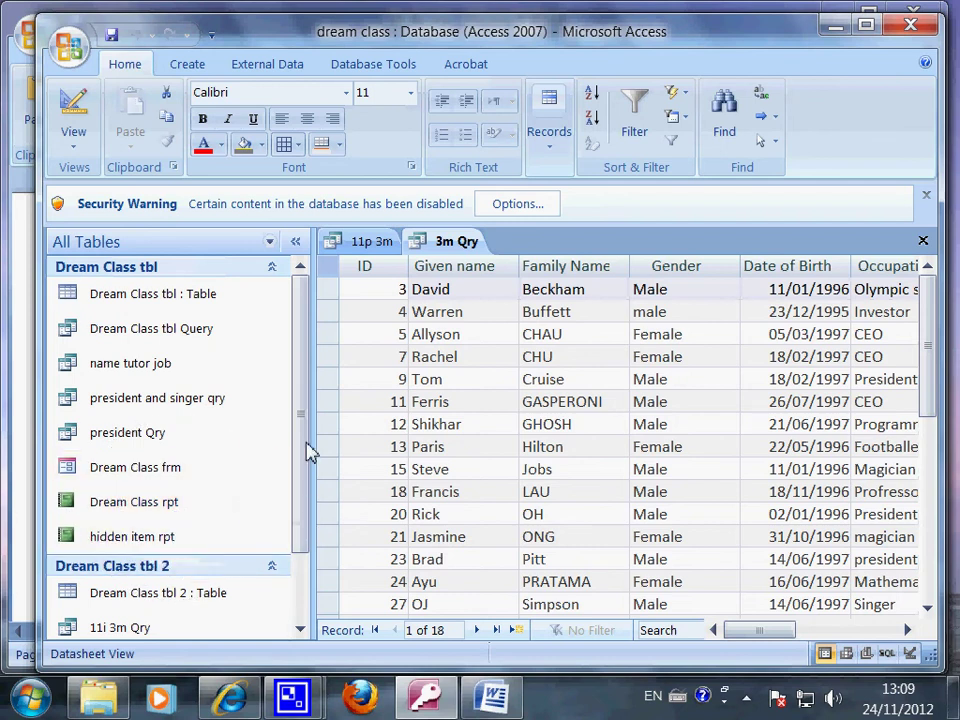
pyautogui.moveTo(302, 450); pyautogui.dragTo(302, 508)
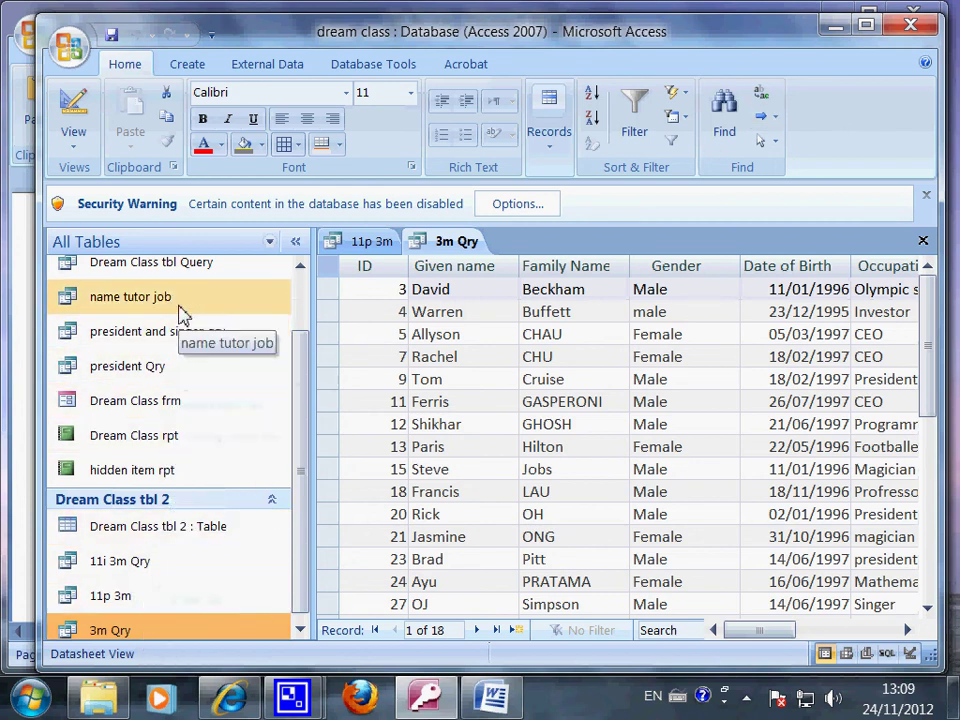
pyautogui.moveTo(294, 377); pyautogui.dragTo(303, 289)
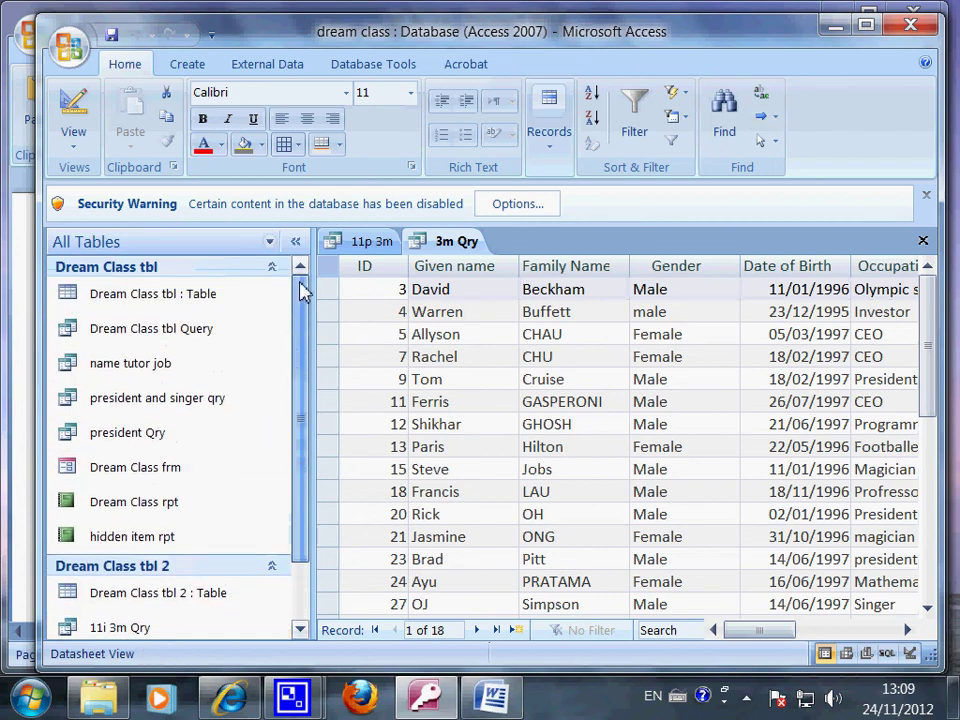